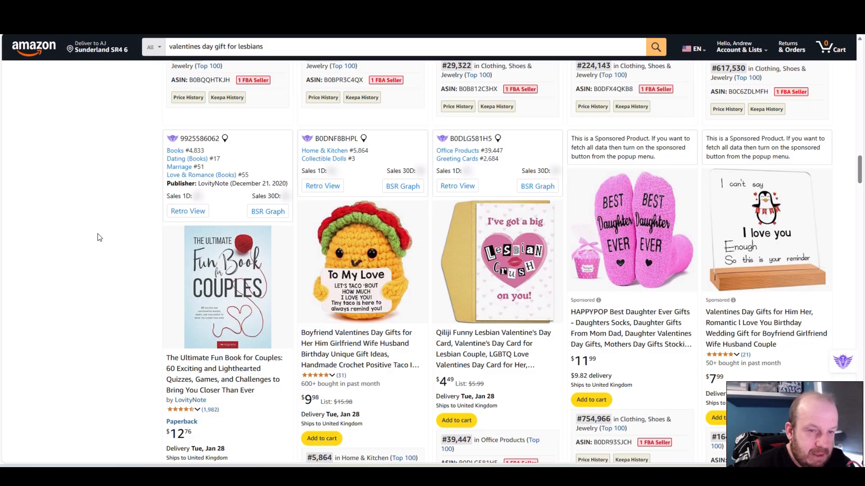
Change the Amazon search to "valentines day book for lesbians" and run it
scroll(99, 237, "up", 13)
scroll(100, 237, "up", 15)
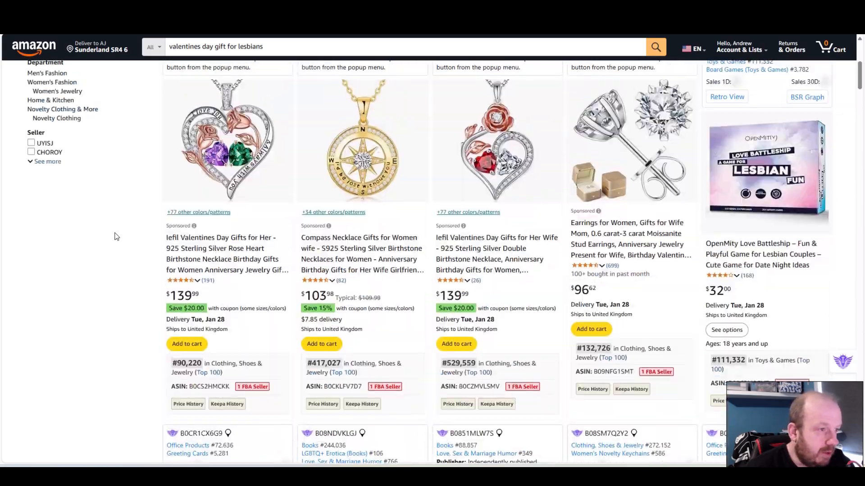
scroll(116, 237, "up", 6)
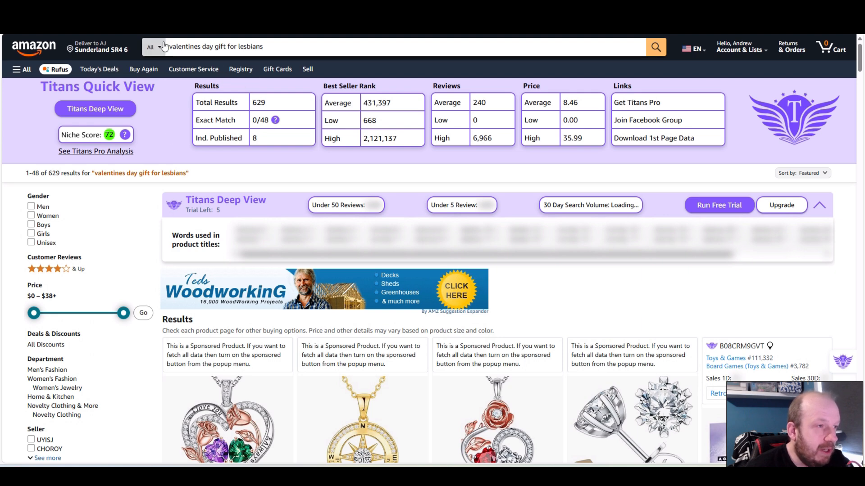
left_click(226, 45)
key("BackSpace")
key("BackSpace")
key("BackSpace")
key("BackSpace")
type("book")
key("Return")
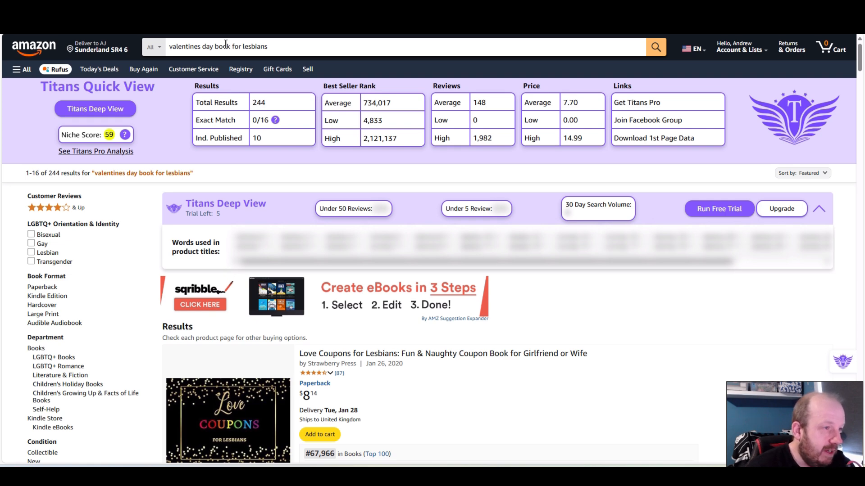
Check the search suggestions offered for the "valentines day book for lesbians" query
double_click(226, 46)
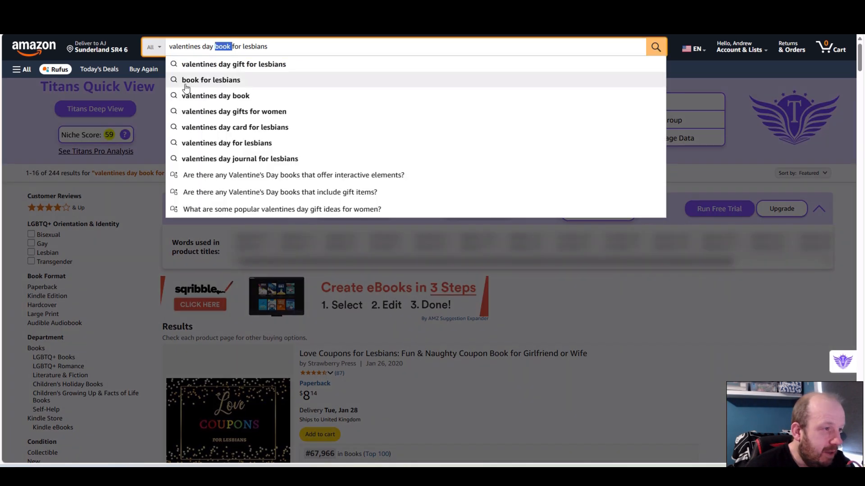
left_click(155, 269)
mouse_move(126, 136)
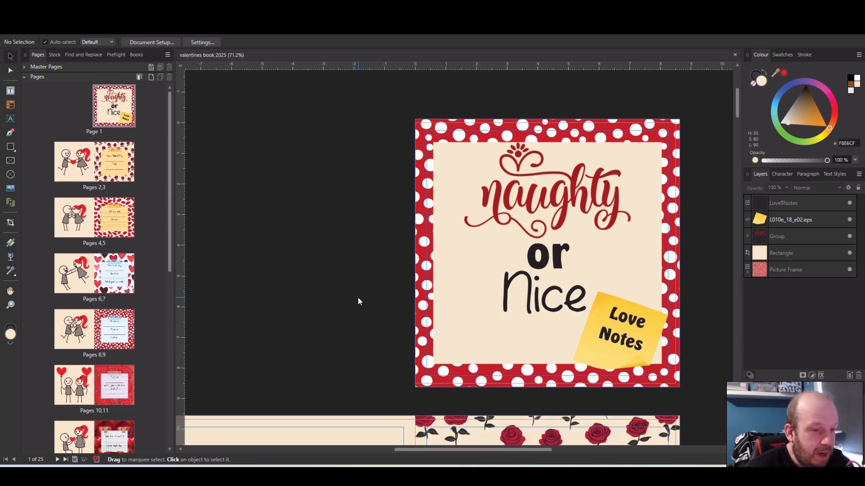
Switch to the valentines book 2025 document in Affinity Publisher and bring up the spread of pages 2 and 3
scroll(359, 301, "down", 1)
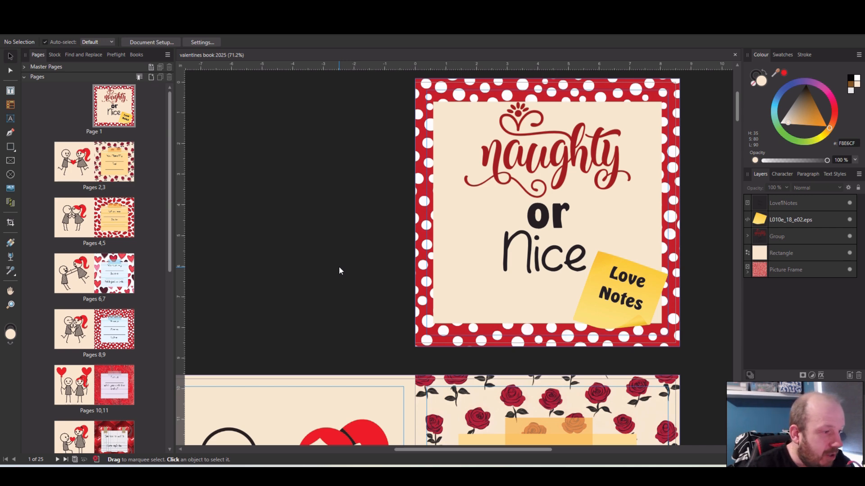
left_click(79, 171)
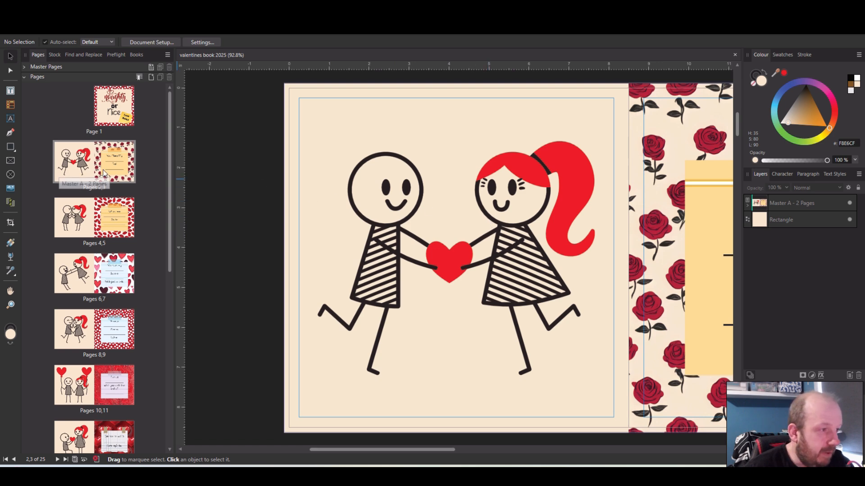
left_click(121, 177)
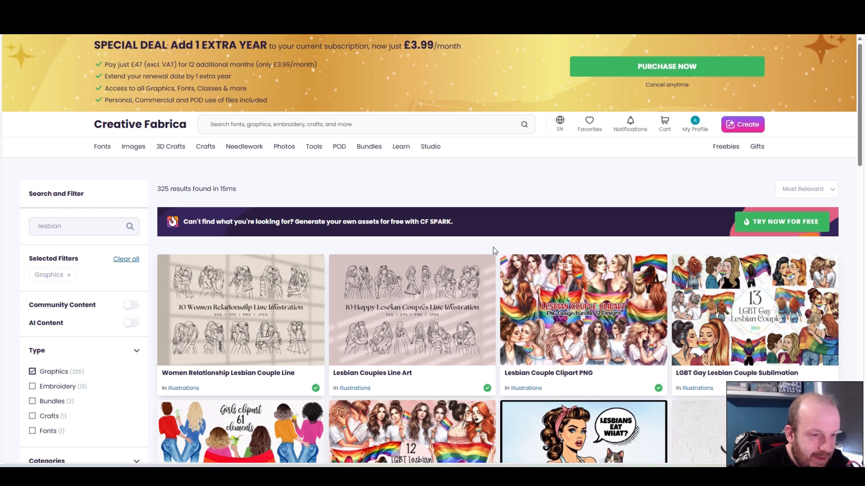
Browse the Creative Fabrica graphics results for "lesbian" and open the Lesbian Valentine Couple Cartoon SVG product page
scroll(498, 251, "down", 1)
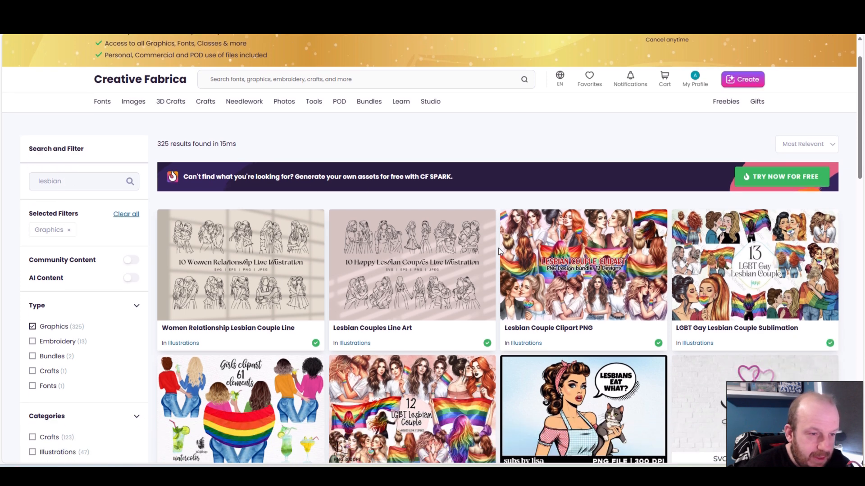
scroll(498, 252, "down", 1)
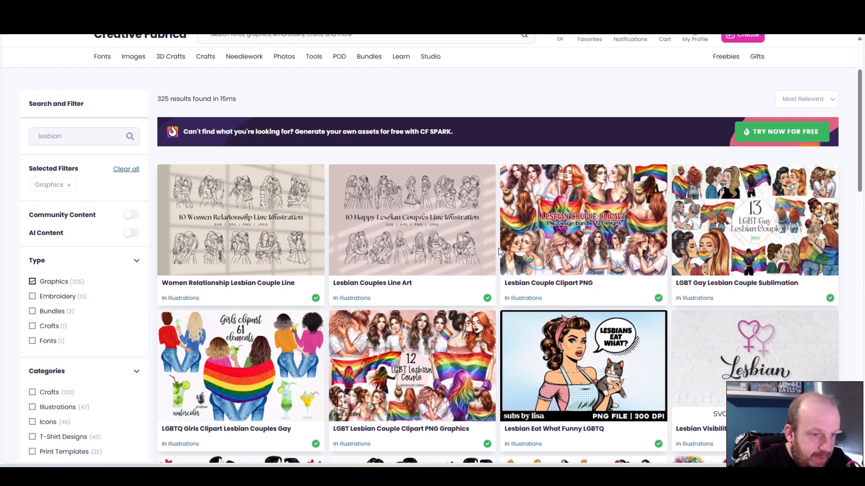
scroll(499, 251, "down", 1)
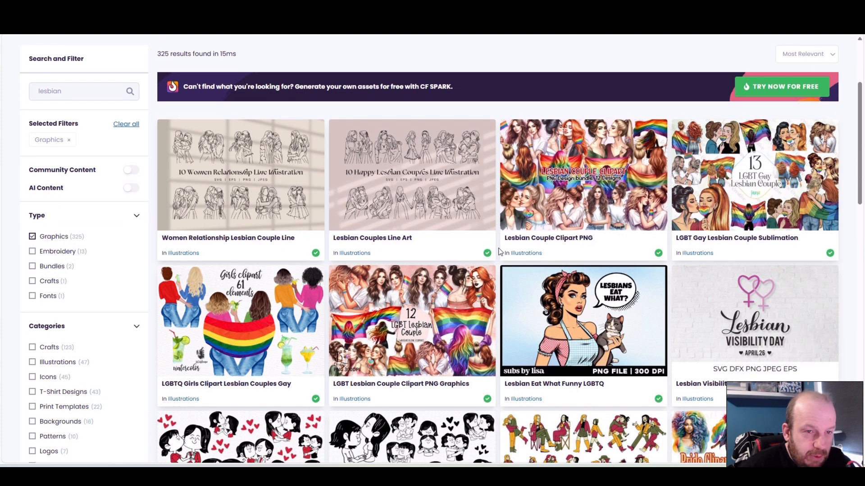
scroll(504, 250, "down", 1)
scroll(504, 250, "down", 3)
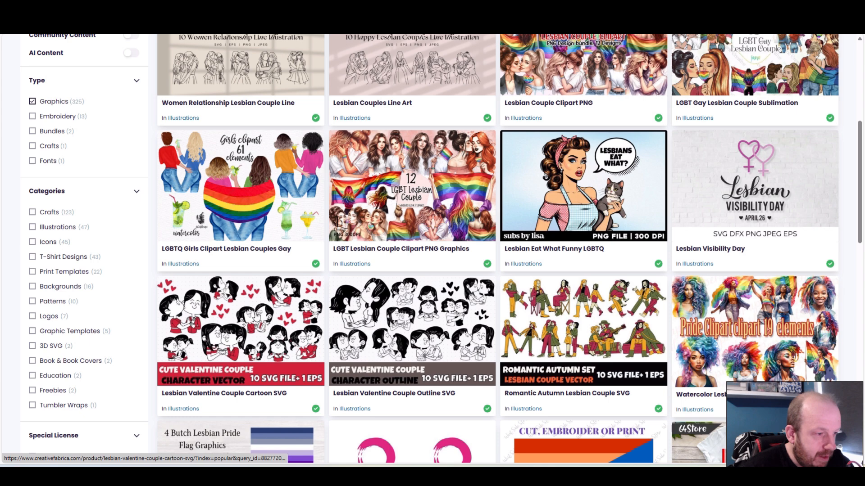
scroll(508, 254, "down", 8)
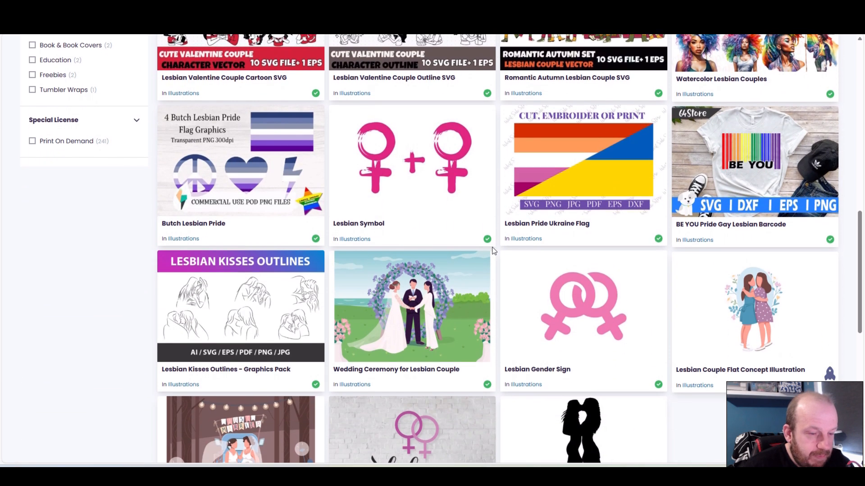
scroll(495, 252, "down", 3)
scroll(503, 261, "down", 10)
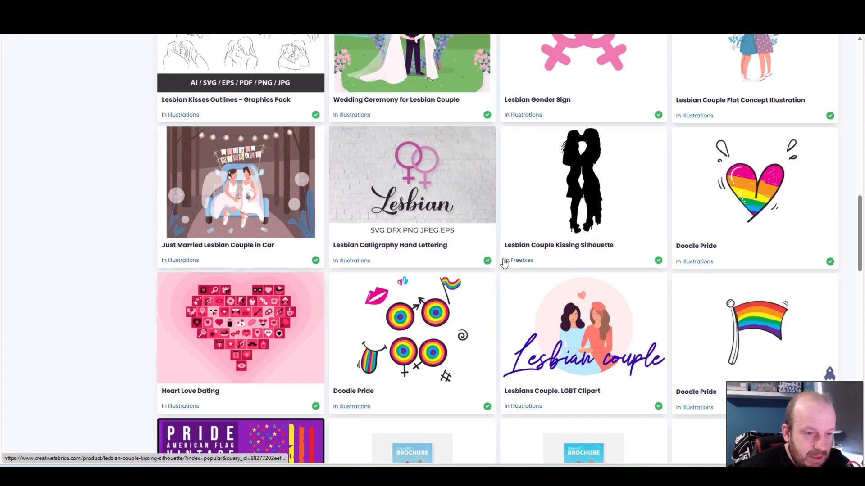
scroll(504, 263, "down", 5)
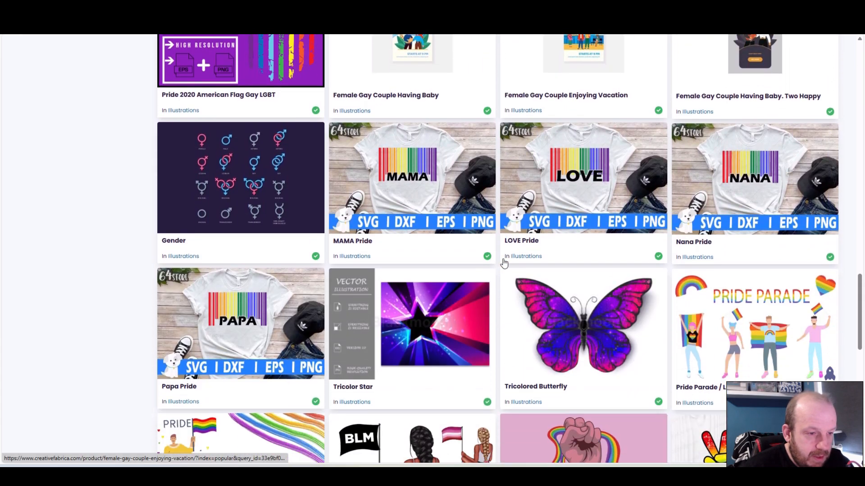
scroll(504, 263, "up", 14)
scroll(503, 264, "up", 10)
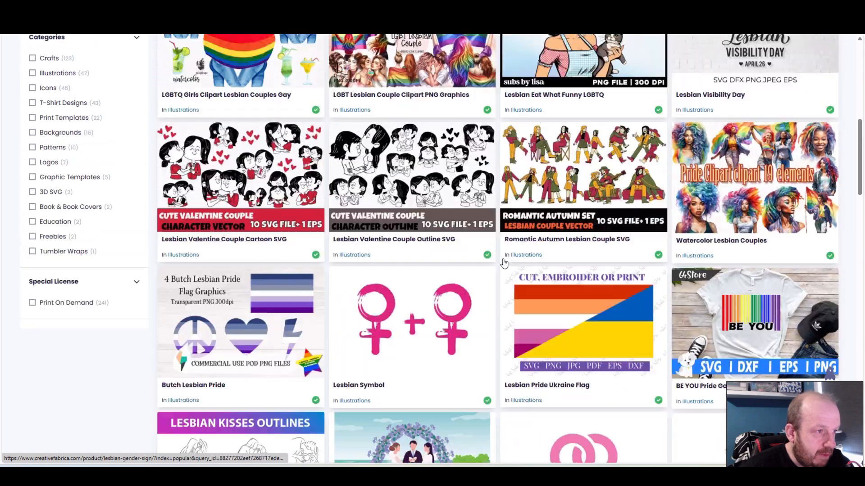
left_click(227, 222)
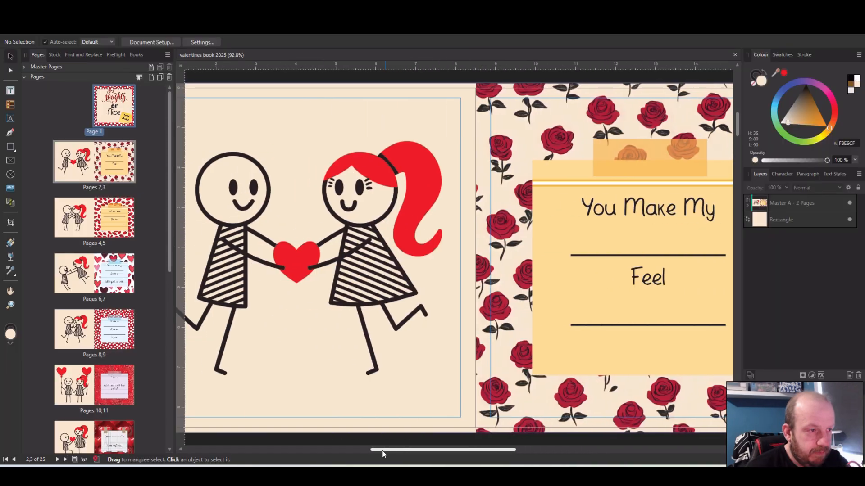
In the valentines book document, replace the couple illustrations on pages 2 and 4 with Couples Color 2 01 and Couples Color 2 02
left_click_drag(383, 453, 339, 453)
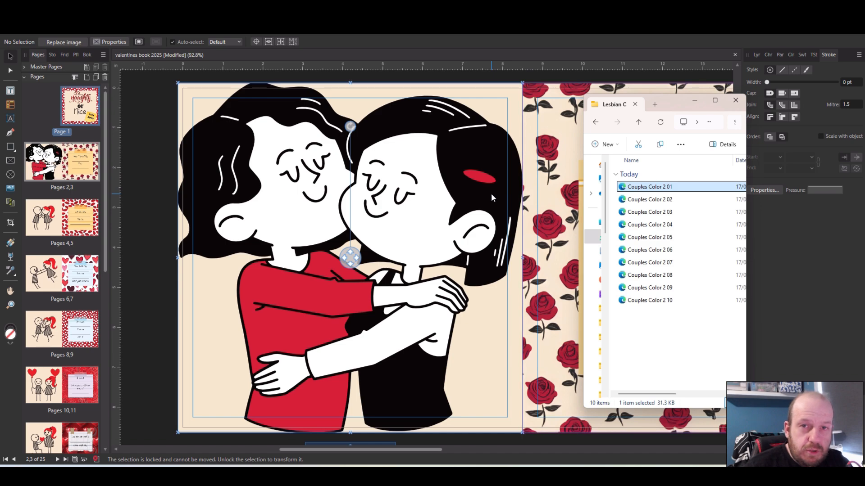
scroll(410, 201, "down", 6)
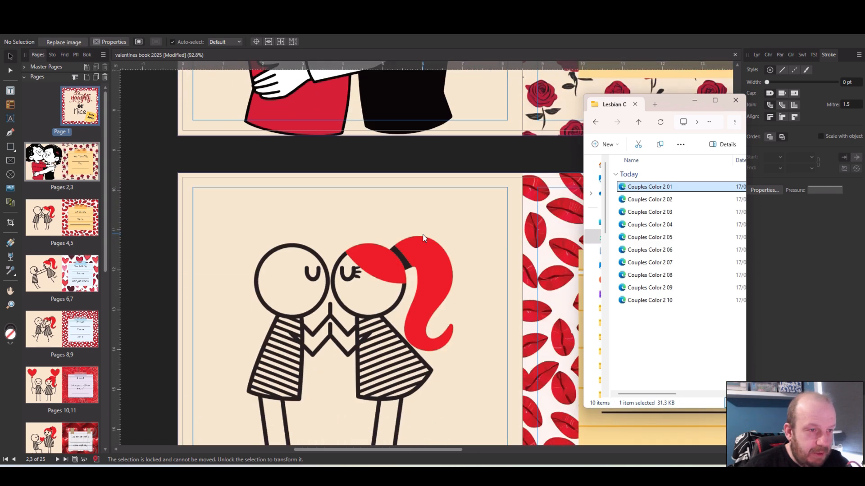
scroll(422, 238, "down", 2)
left_click_drag(662, 200, 371, 288)
Replace the stick-figure illustrations on pages 6 and 8 with Couples Color 2 03 and Couples Color 2 04
scroll(426, 263, "down", 7)
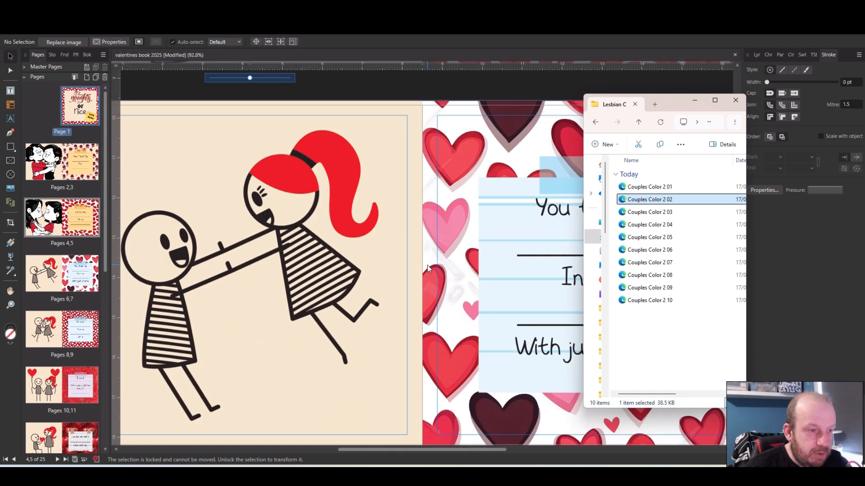
scroll(427, 269, "down", 2)
left_click_drag(653, 212, 301, 254)
scroll(359, 239, "down", 8)
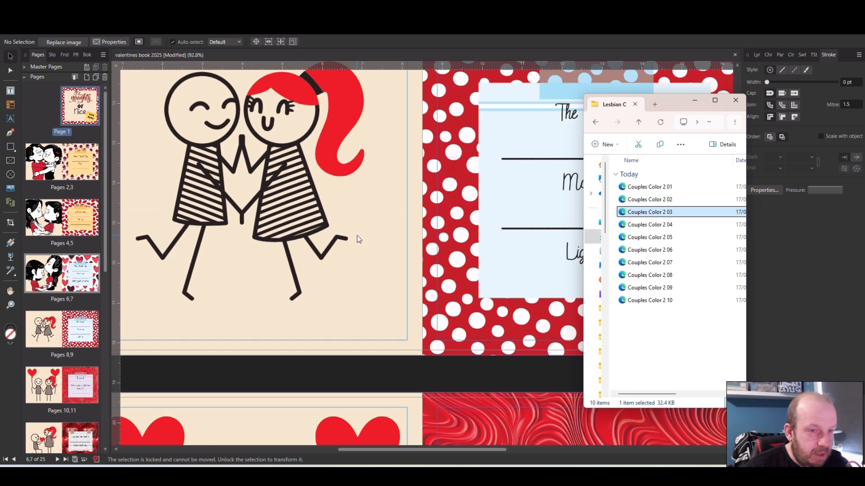
left_click_drag(653, 225, 315, 212)
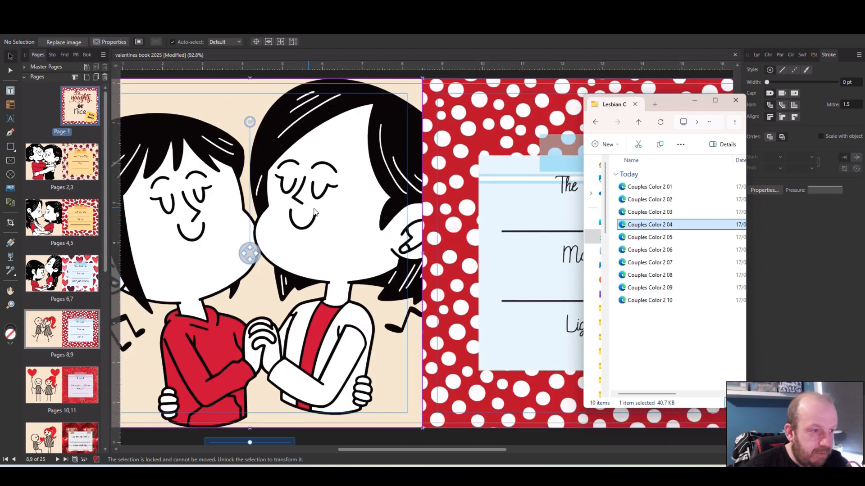
Replace the stick-figure illustrations on pages 10 and 12 with Couples Color 2 05 and Couples Color 2 06
scroll(314, 212, "down", 8)
left_click_drag(663, 239, 263, 293)
scroll(423, 250, "down", 8)
left_click_drag(662, 250, 398, 324)
Replace the stick-figure illustration on page 14 with Couples Color 2 07 from the image folder
scroll(399, 324, "down", 3)
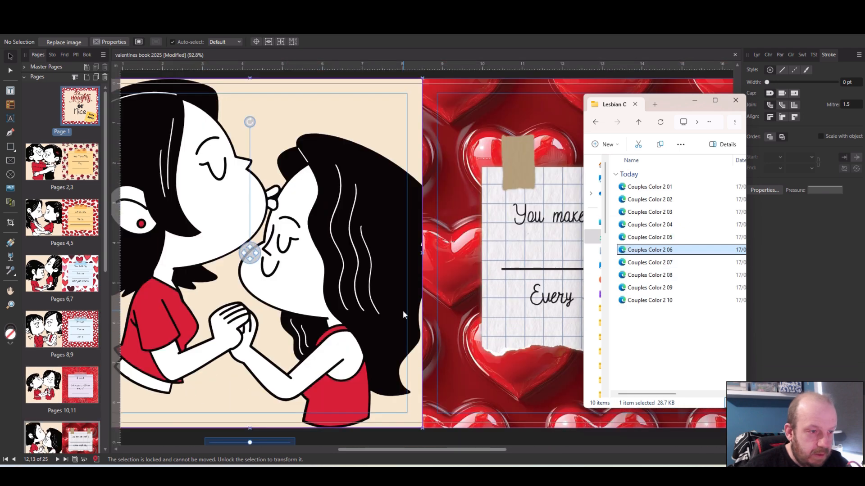
left_click(403, 310)
scroll(413, 279, "down", 3)
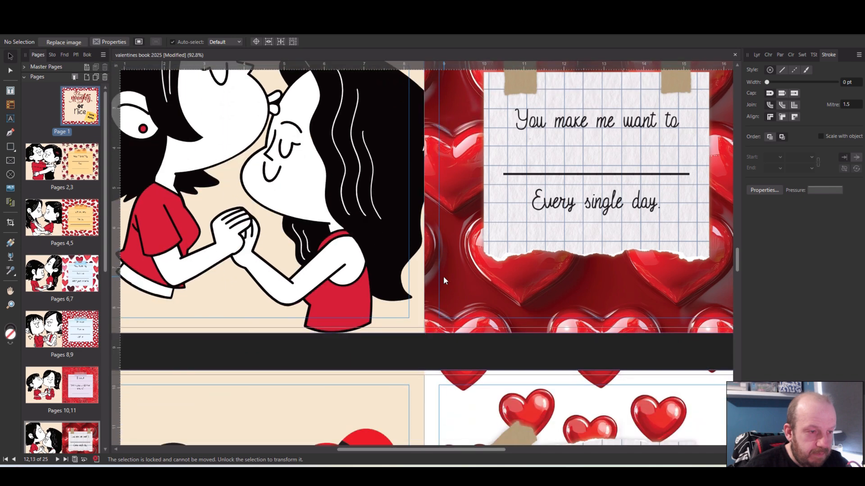
scroll(614, 353, "down", 10)
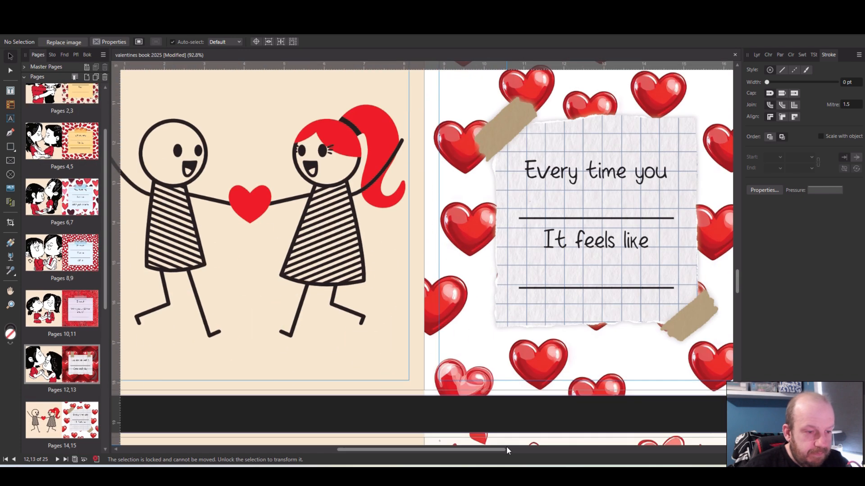
key("alt+Tab")
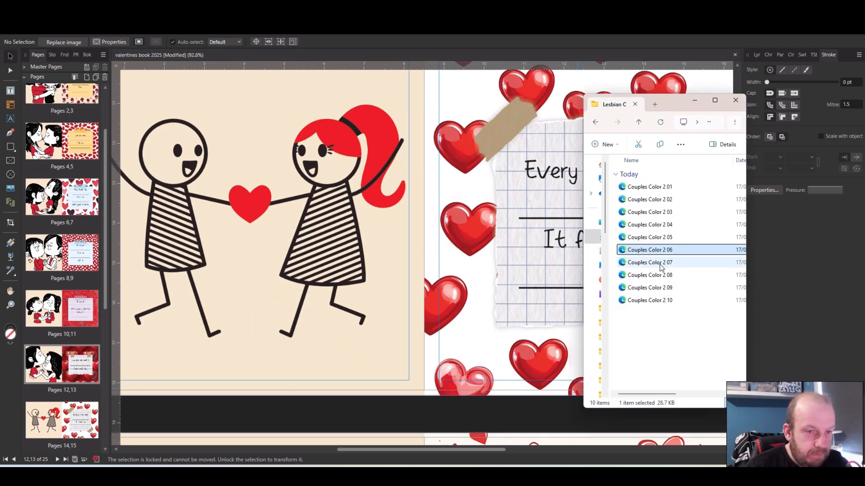
left_click_drag(660, 263, 506, 270)
Replace the stick-figure illustrations on pages 16 and 18 with Couples Color 2 08 and Couples Color 2 09
scroll(504, 306, "down", 10)
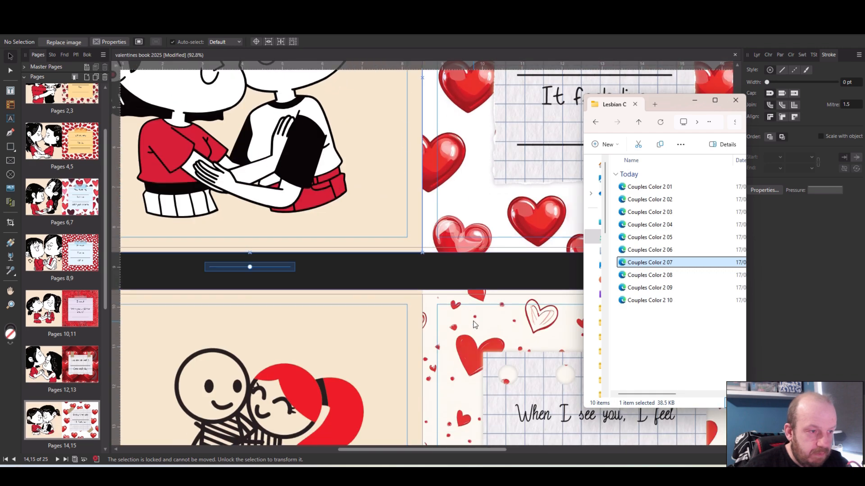
left_click(650, 274)
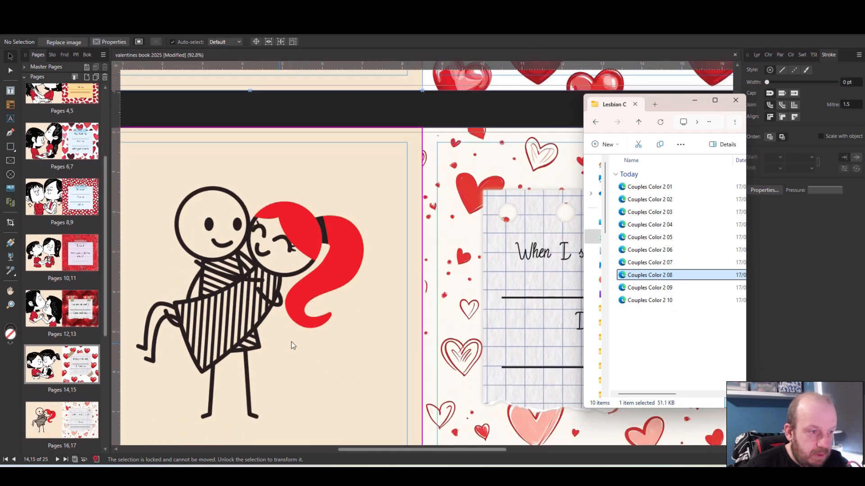
scroll(360, 315, "down", 10)
scroll(427, 292, "down", 6)
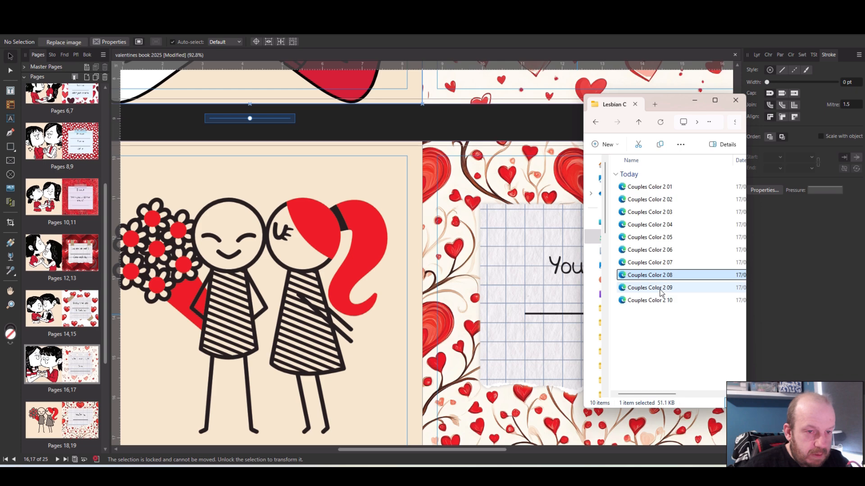
left_click(660, 288)
left_click_drag(379, 332, 380, 334)
Replace the couple illustration on page 20 with Couples Color 2 10 and the one on page 22 with Couples Color 2 01
scroll(457, 299, "down", 5)
scroll(457, 300, "down", 5)
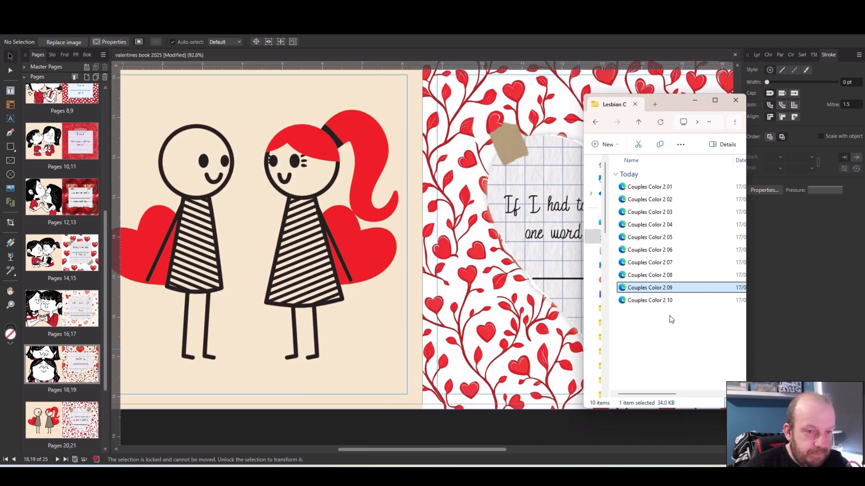
left_click_drag(666, 301, 280, 296)
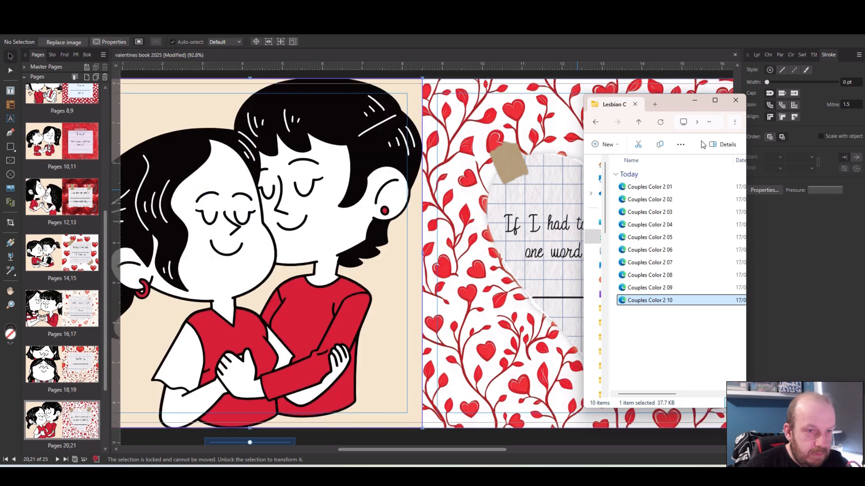
scroll(521, 307, "down", 5)
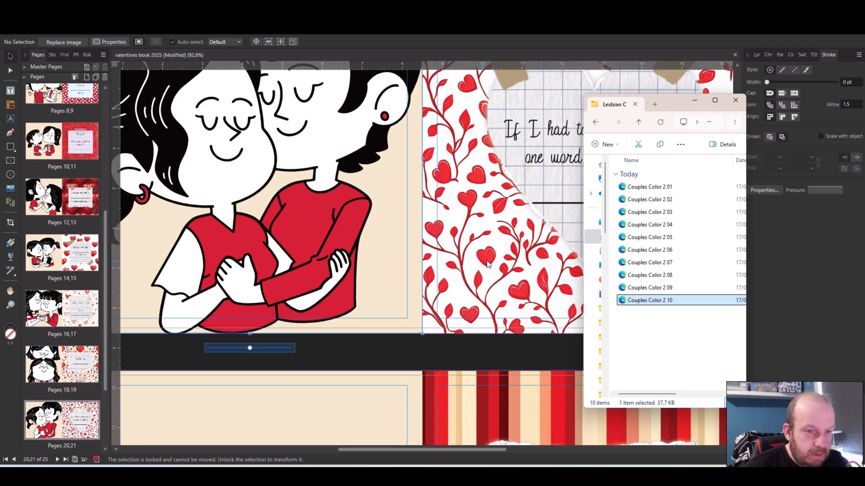
scroll(521, 308, "down", 3)
left_click_drag(648, 187, 402, 297)
Replace the balloon couple on page 24 with Couples Color 2 02 and close the image folder window
scroll(401, 288, "down", 5)
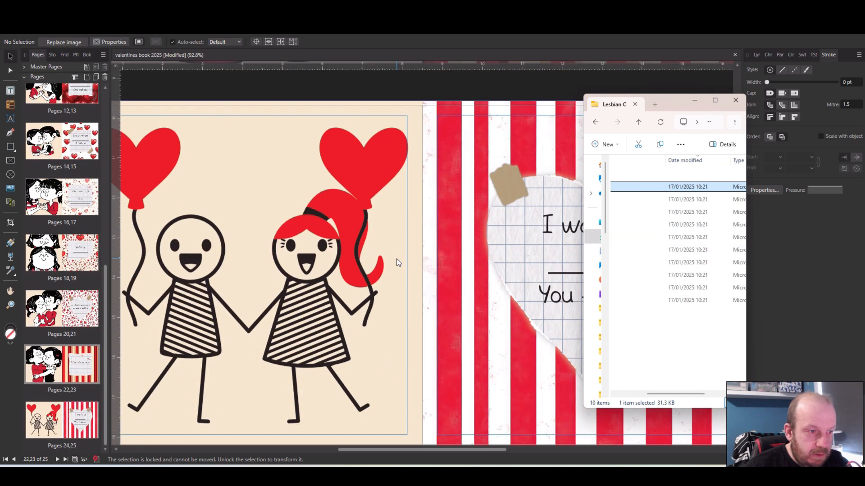
left_click_drag(675, 199, 581, 257)
left_click(735, 100)
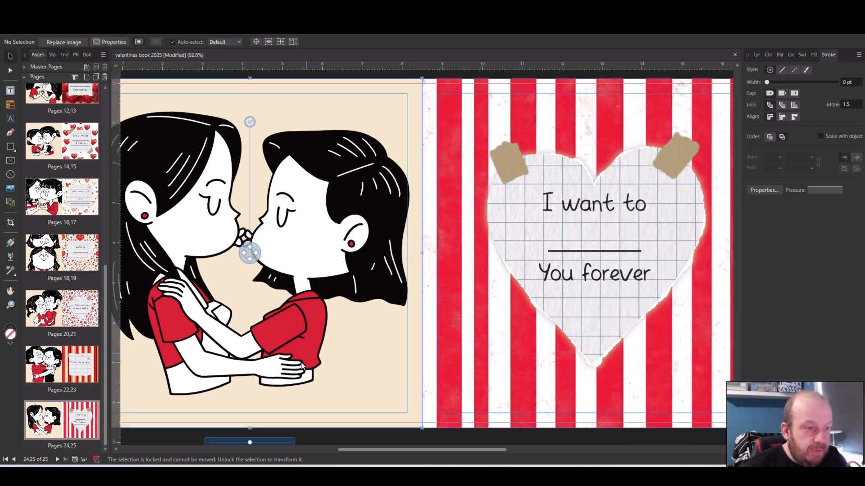
left_click_drag(439, 450, 393, 451)
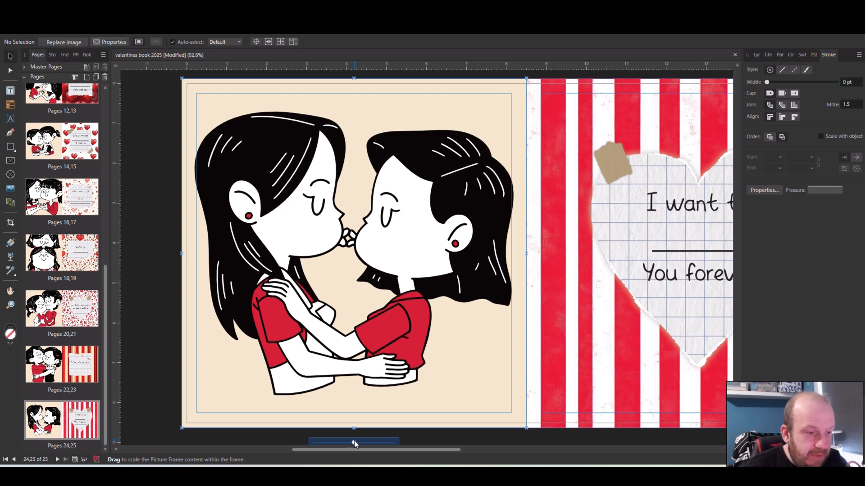
Scale the couple pictures on pages 24 and 22 inside their frames so the figures fit within the margin guides
left_click_drag(355, 444, 354, 445)
scroll(450, 278, "up", 6)
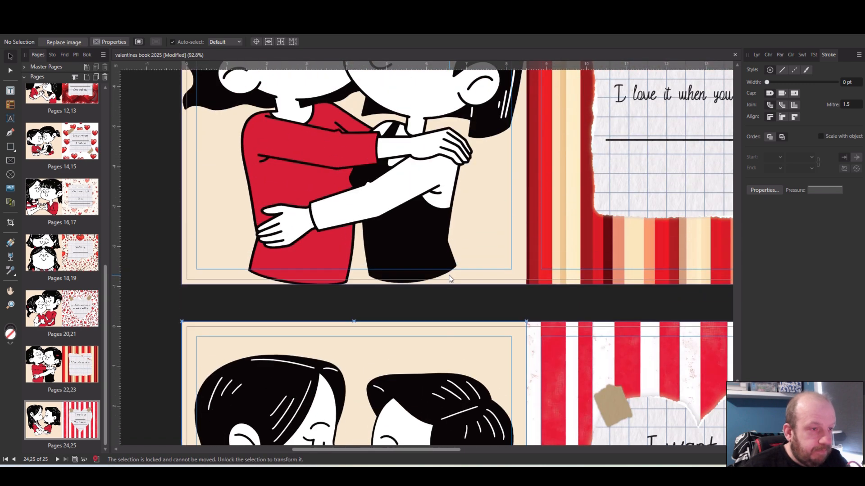
scroll(450, 278, "up", 4)
left_click(436, 267)
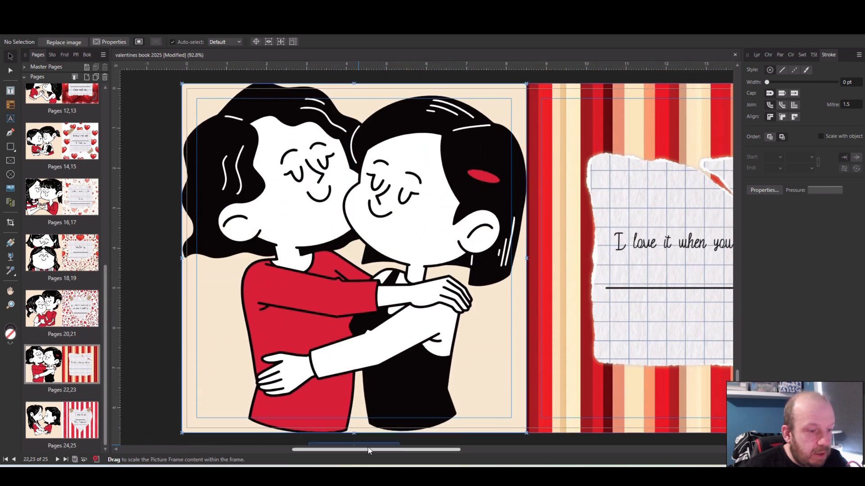
scroll(405, 399, "down", 1)
left_click_drag(353, 435, 350, 436)
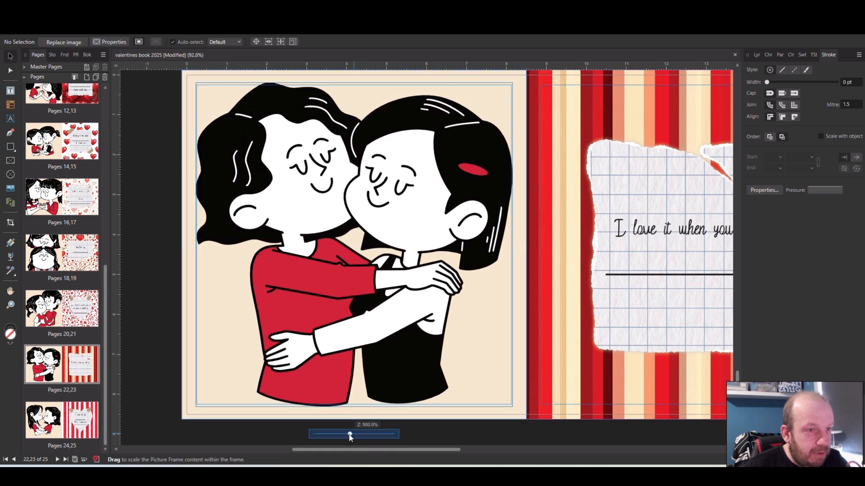
Scale down the couple picture on page 20 inside its frame so the figures fit within the margin guides
scroll(527, 315, "up", 4)
left_click(527, 315)
scroll(527, 315, "up", 10)
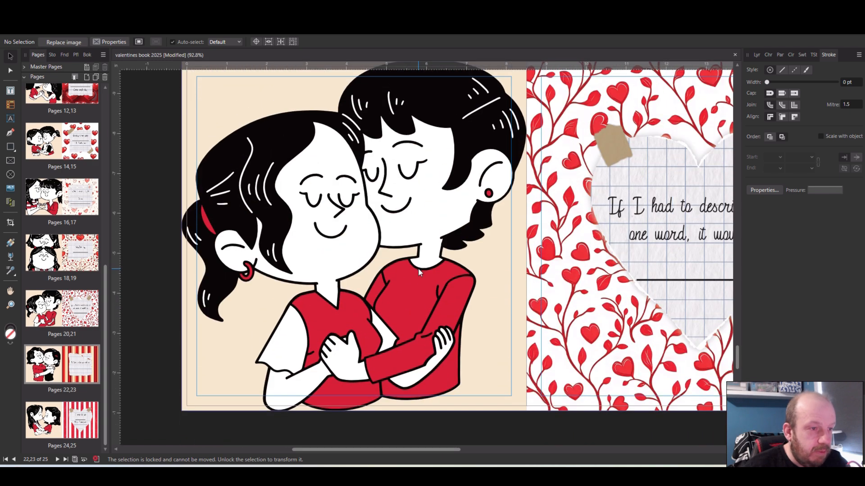
left_click(420, 270)
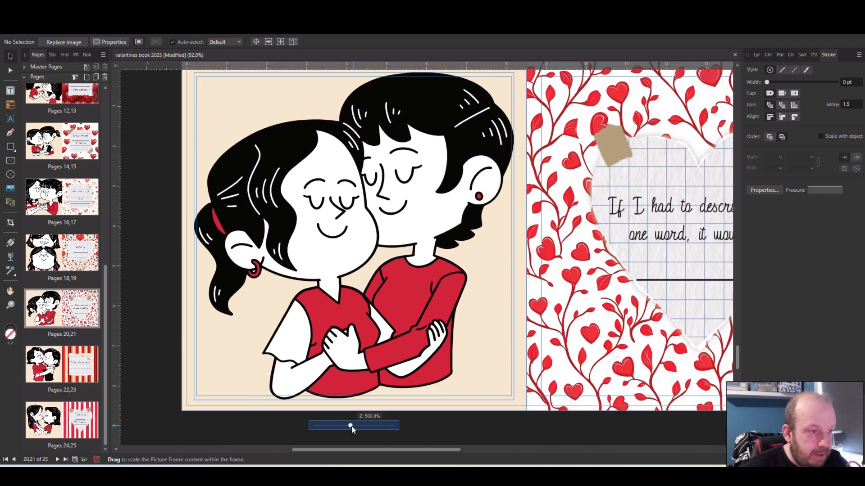
scroll(475, 319, "up", 3)
scroll(475, 319, "up", 3)
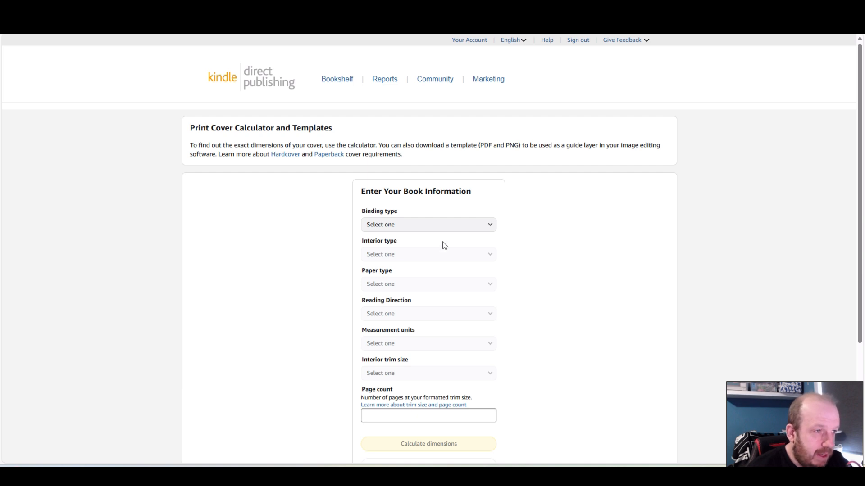
In the KDP Print Cover Calculator, choose Paperback binding, a Premium color interior and White paper
left_click(489, 232)
left_click(381, 233)
left_click(409, 254)
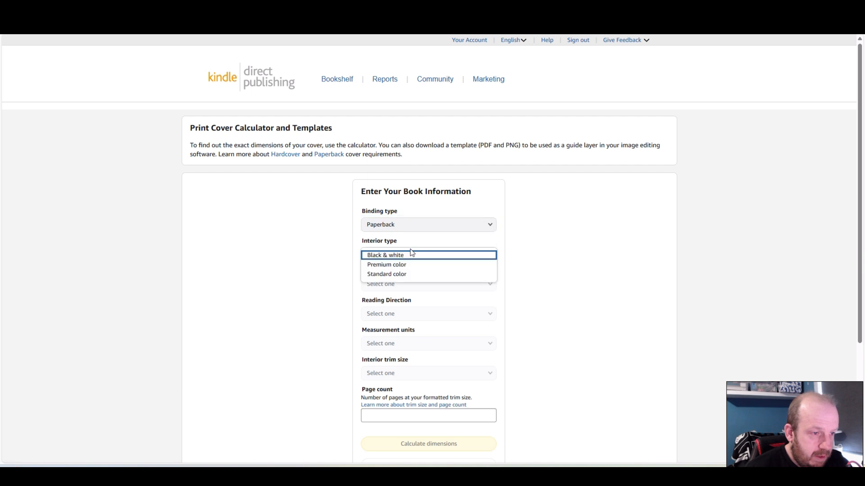
left_click(403, 265)
left_click(407, 286)
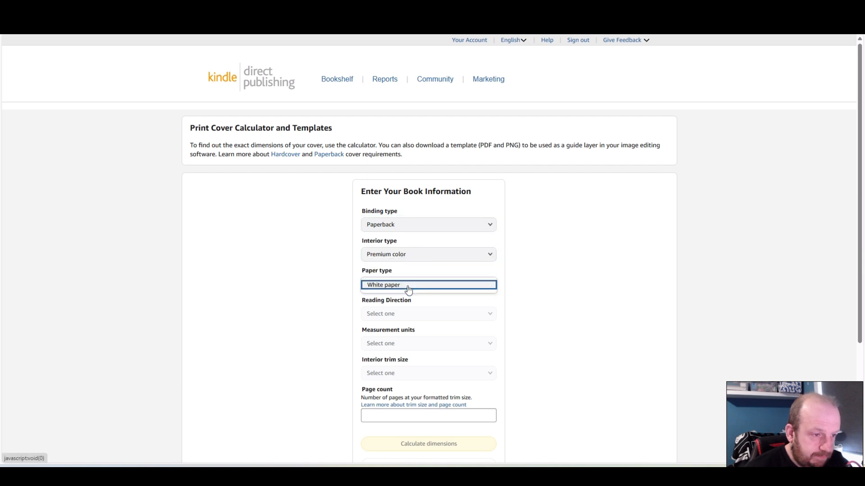
left_click(594, 317)
left_click(480, 285)
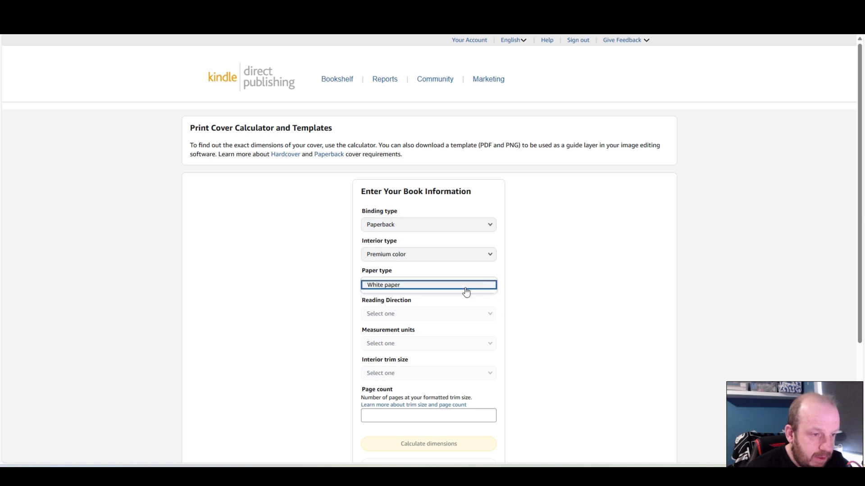
left_click(401, 285)
Set the reading direction to Left to Right, the measurement units to Inches and the interior trim size to 8.5 x 8.5 in
left_click(493, 314)
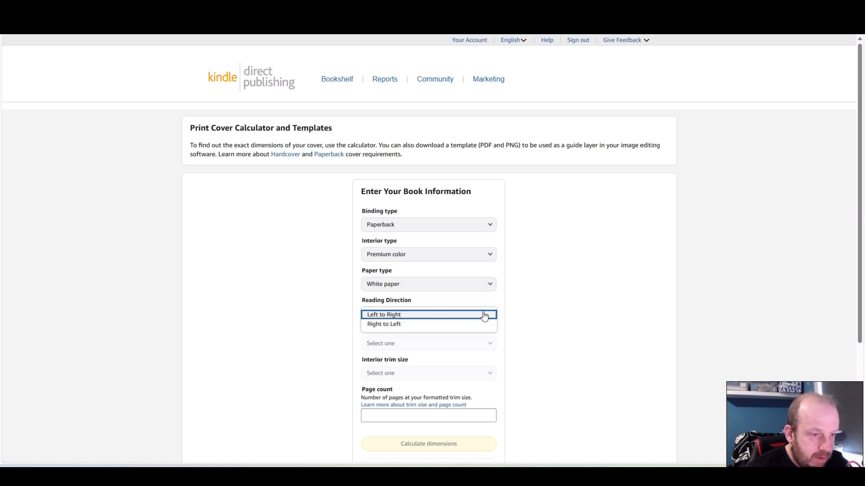
left_click(408, 316)
left_click(437, 345)
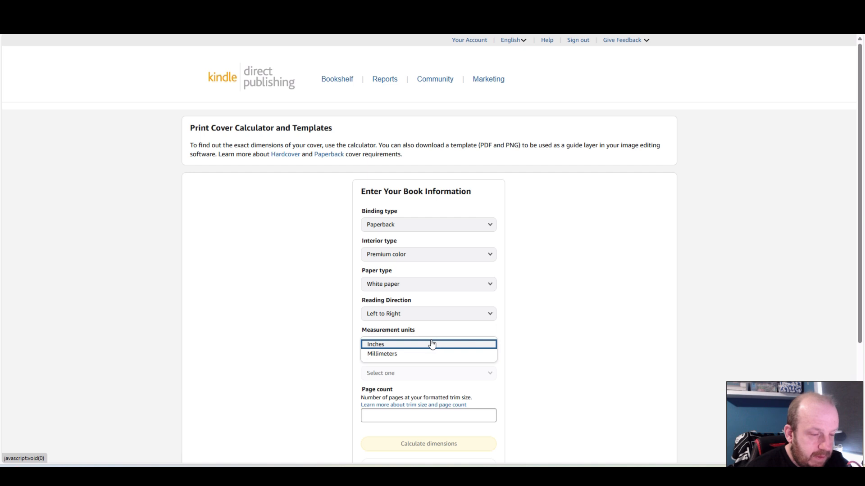
left_click(401, 346)
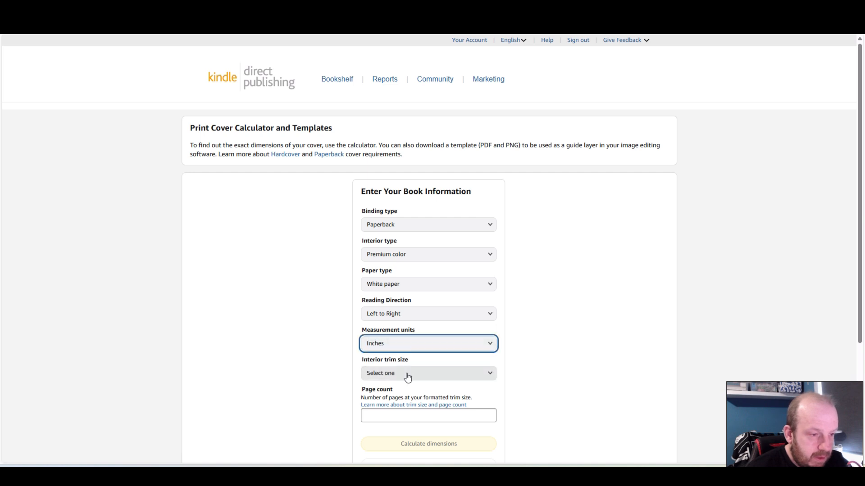
left_click(407, 374)
left_click(402, 363)
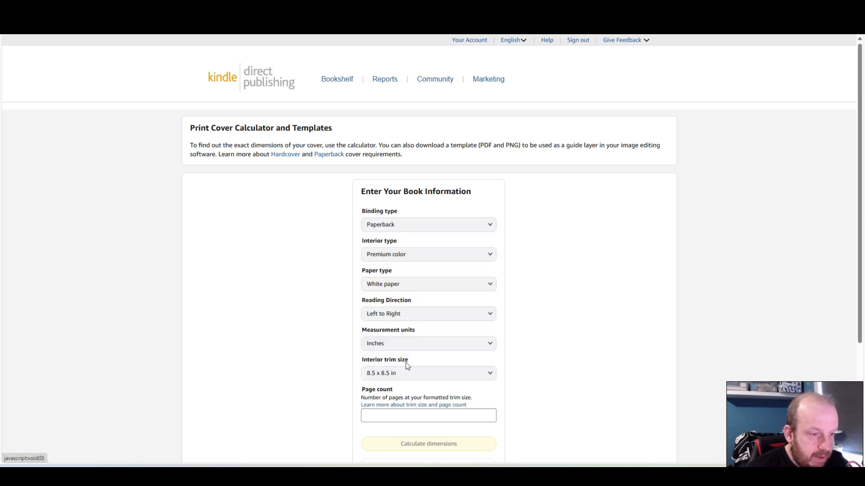
Enter a page count of 25 and calculate the cover dimensions
scroll(568, 349, "down", 3)
left_click(443, 280)
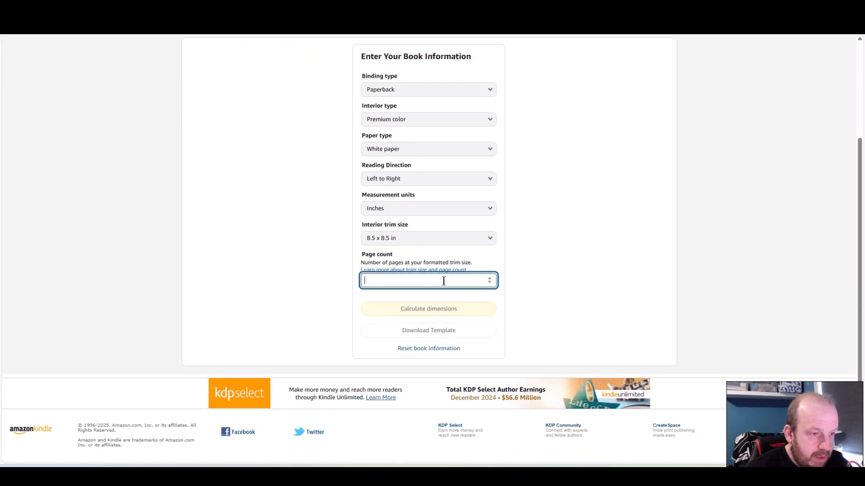
type("25")
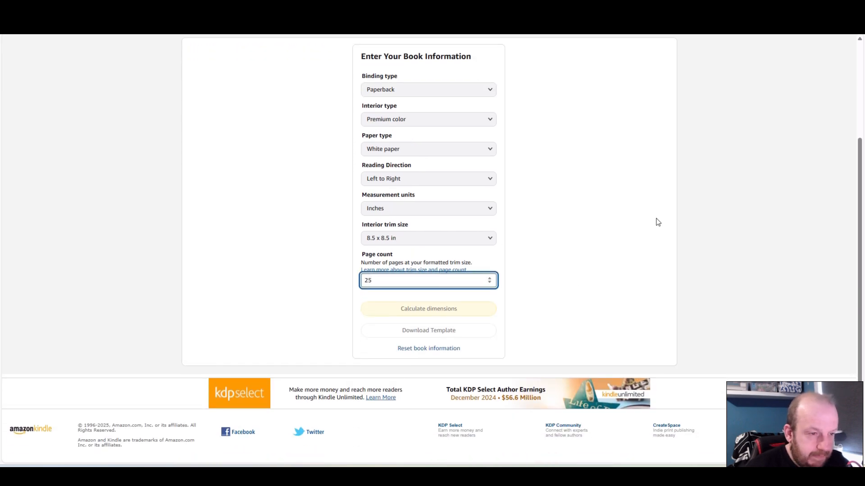
left_click(612, 227)
left_click(419, 314)
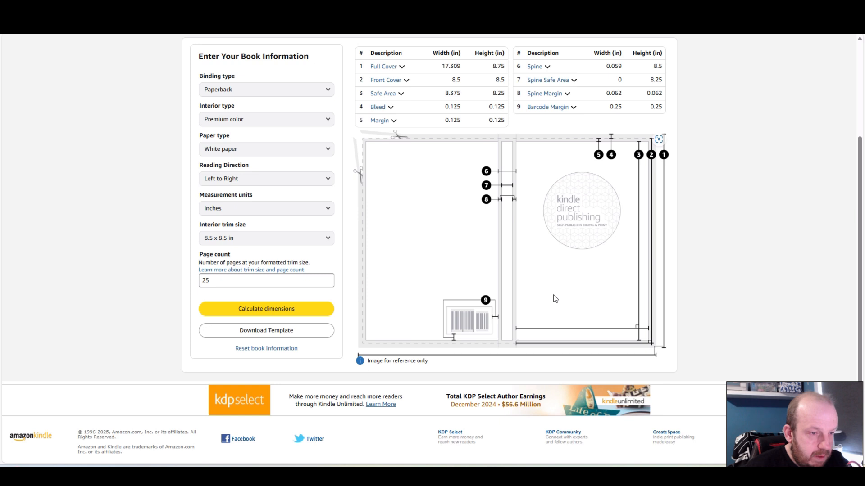
scroll(606, 261, "up", 1)
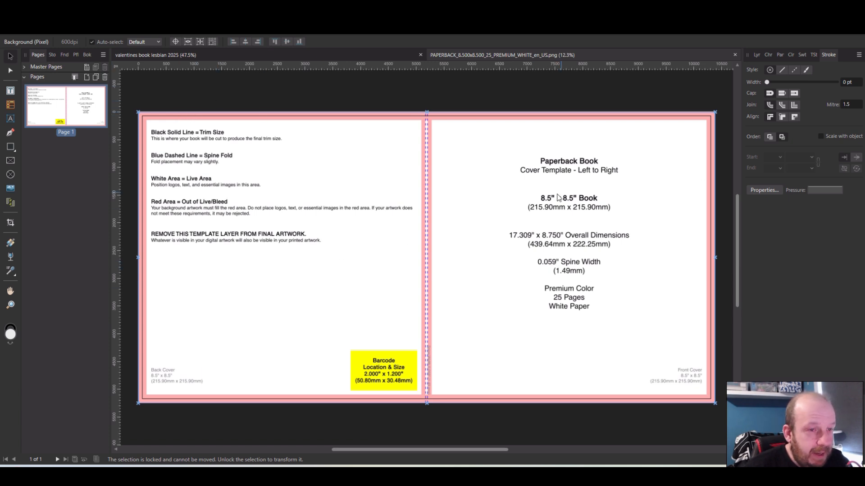
In the opened cover template document, draw a black rectangle about 10383 x 5310 px covering the whole template
left_click(756, 54)
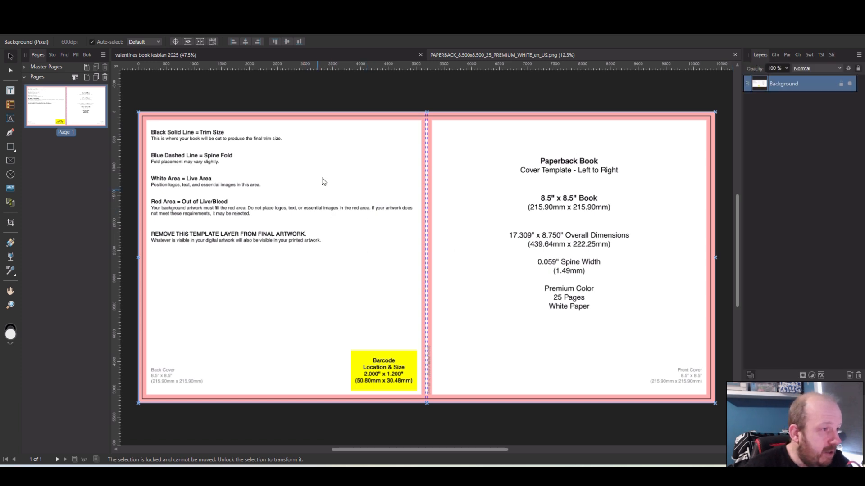
left_click(10, 147)
left_click_drag(137, 109, 714, 404)
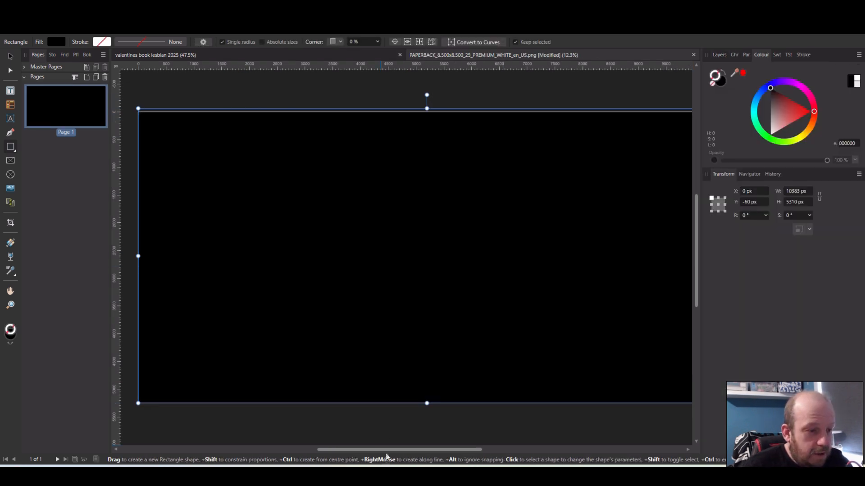
left_click_drag(386, 451, 392, 451)
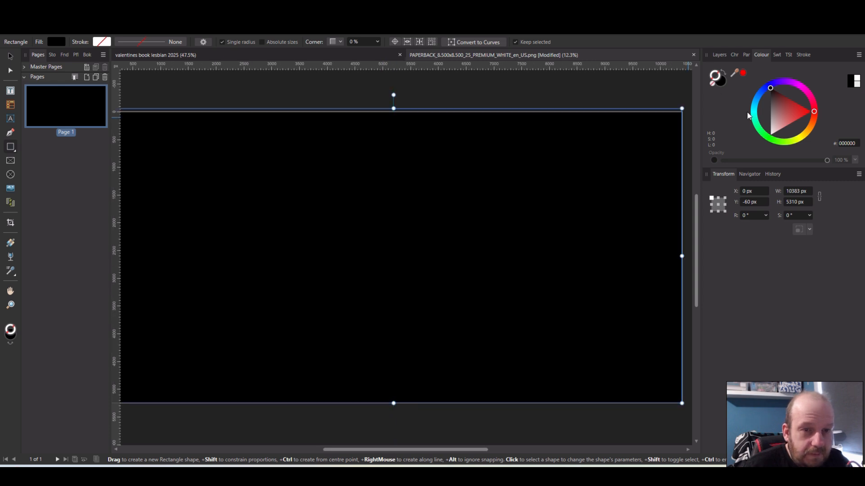
Lower the covering rectangle's opacity to 77% and move the Colour panel next to Layers
left_click(720, 54)
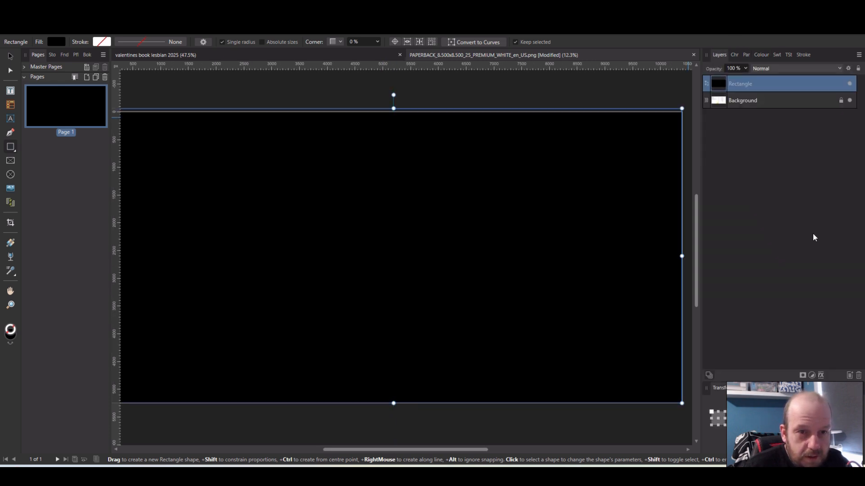
left_click(745, 68)
left_click_drag(745, 81, 731, 80)
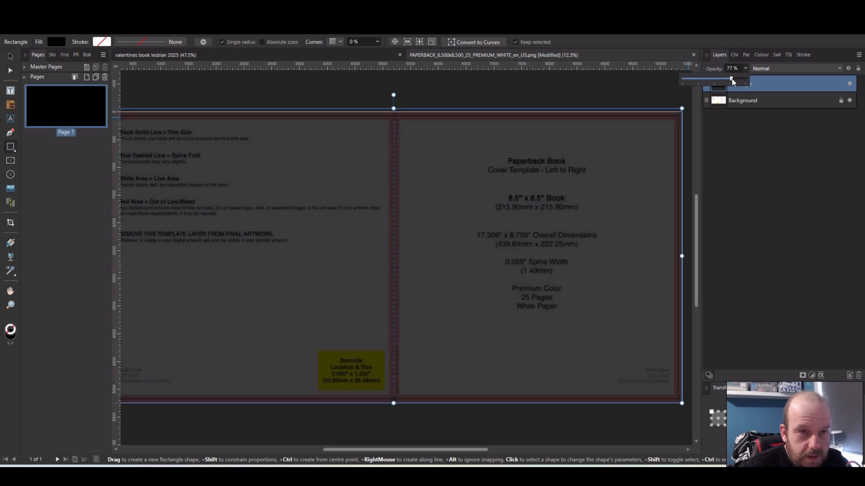
left_click_drag(763, 55, 732, 55)
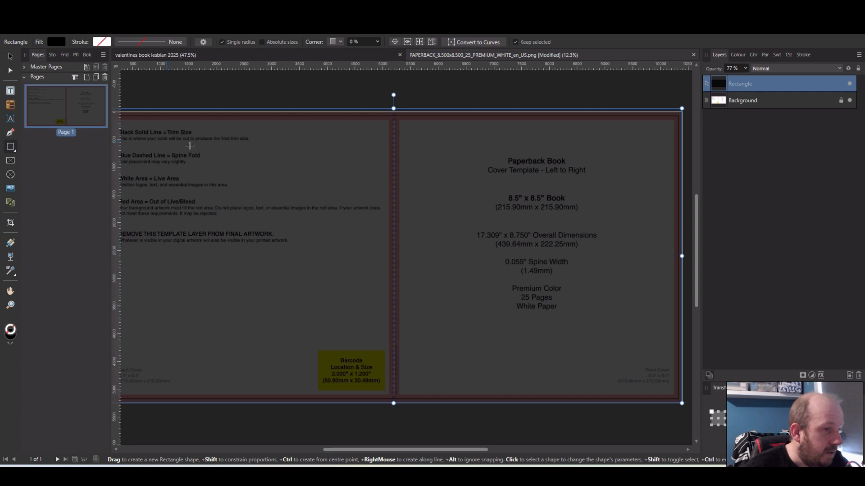
Draw a narrow vertical rectangle over the spine and another over the bleed at the front cover's outer edge
left_click_drag(389, 99, 401, 415)
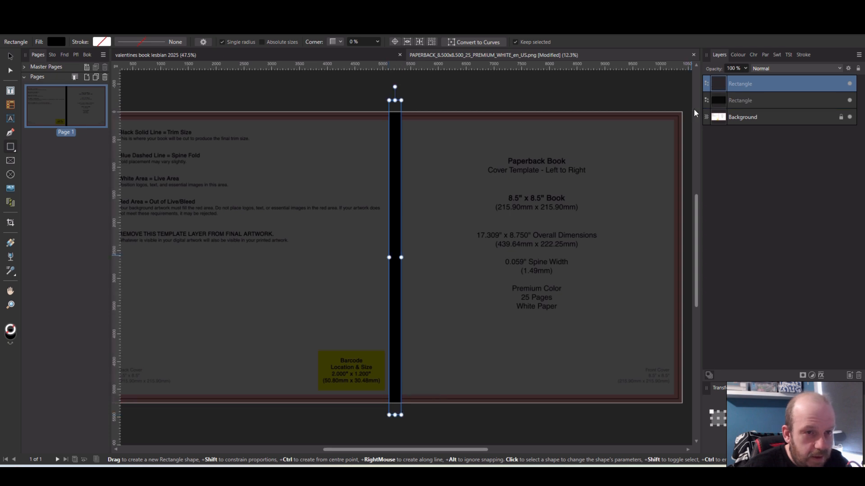
left_click_drag(675, 95, 660, 410)
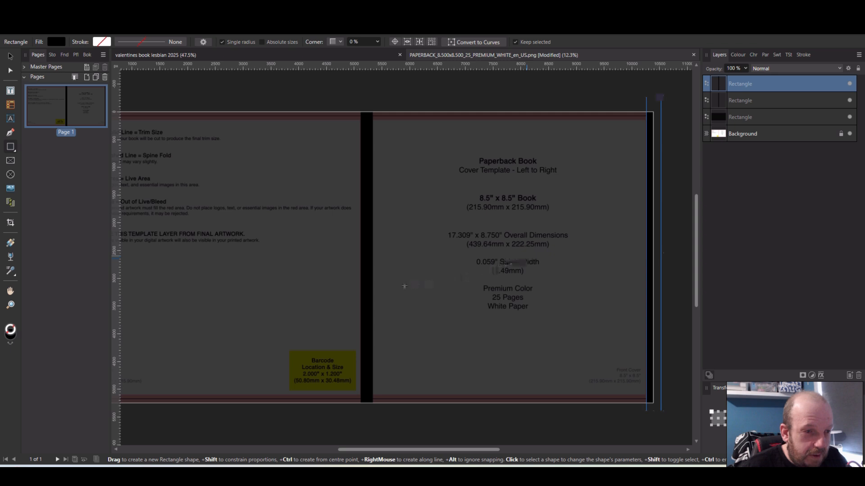
Narrow the spine rectangle so its front-cover side lines up with the template's spine area
scroll(366, 243, "up", 2)
scroll(366, 243, "up", 2)
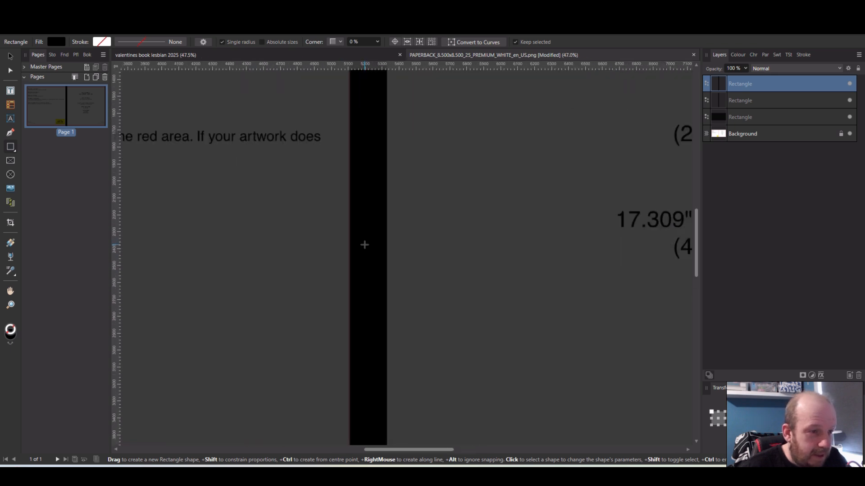
left_click(11, 56)
left_click(367, 230)
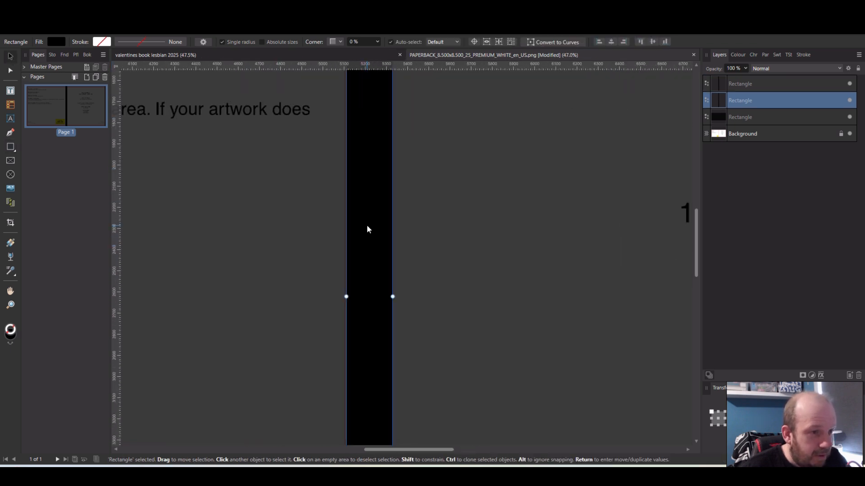
mouse_move(392, 296)
left_mouse_down()
mouse_move(363, 296)
mouse_move(382, 297)
left_mouse_up()
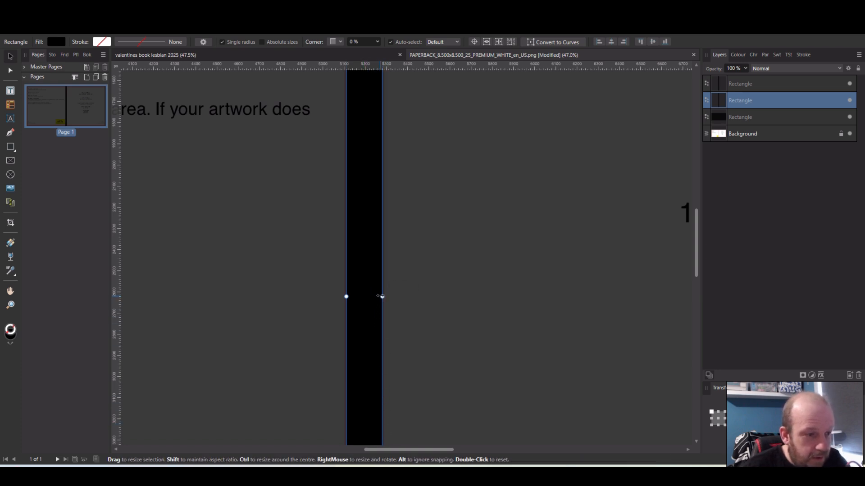
left_click_drag(382, 296, 383, 297)
Extend the outer-edge rectangle inward to cover the front cover's whole bleed strip, making it about 287 px wide
left_click_drag(400, 451, 571, 435)
left_click(529, 283)
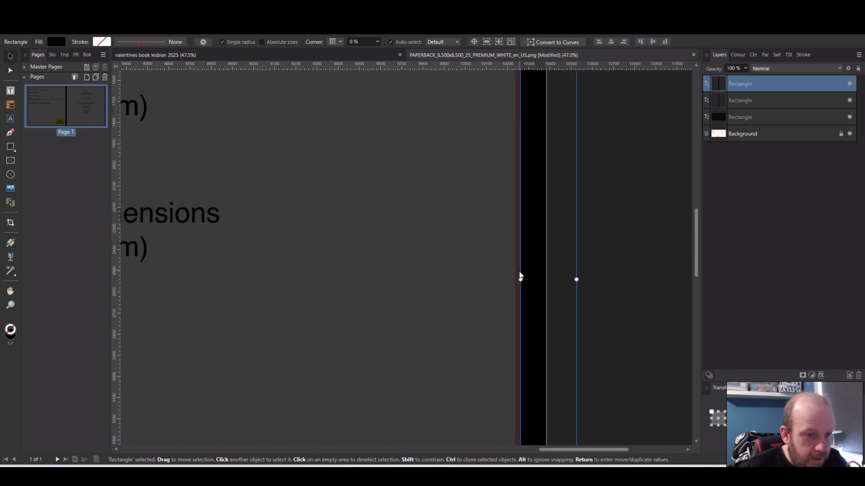
left_click_drag(521, 280, 516, 279)
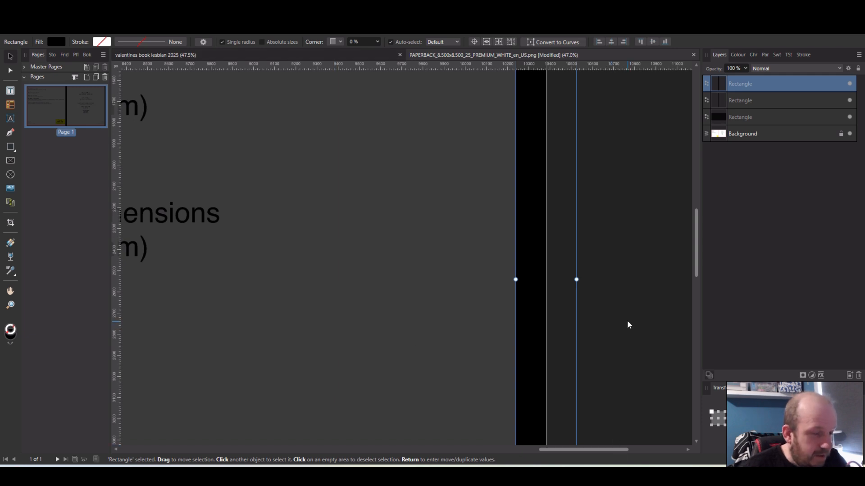
scroll(628, 320, "down", 3)
left_click_drag(489, 451, 485, 451)
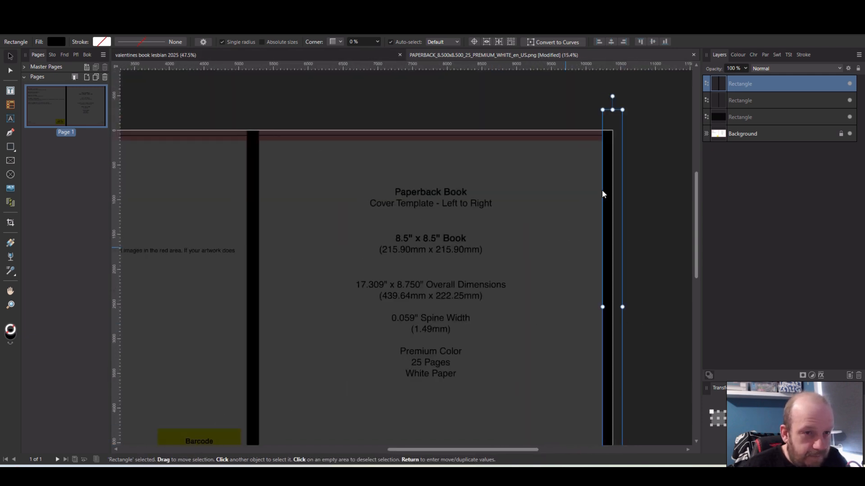
Give the outer-edge rectangle a white outline and make both guide strips' fill white
left_click(739, 54)
left_click(860, 81)
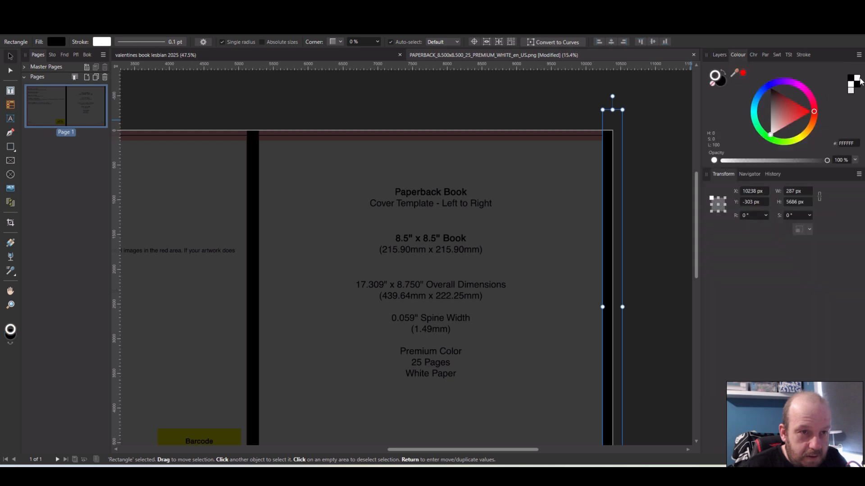
left_click(725, 79)
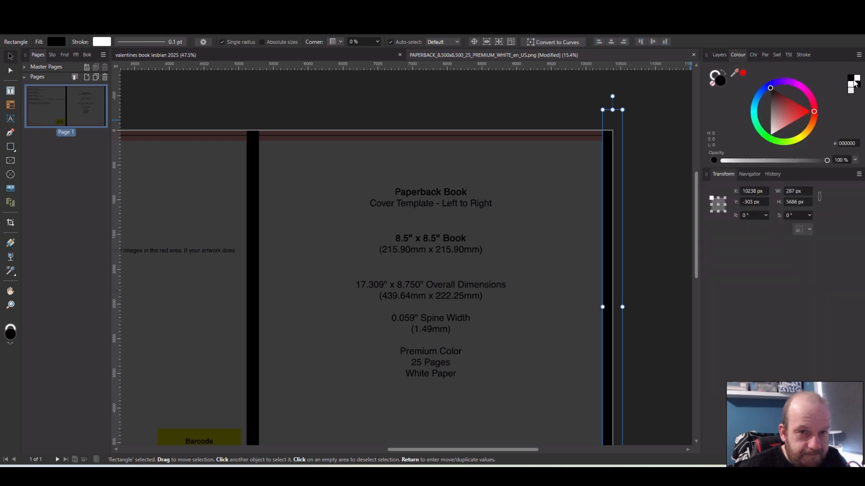
left_click(859, 82)
left_click(467, 112)
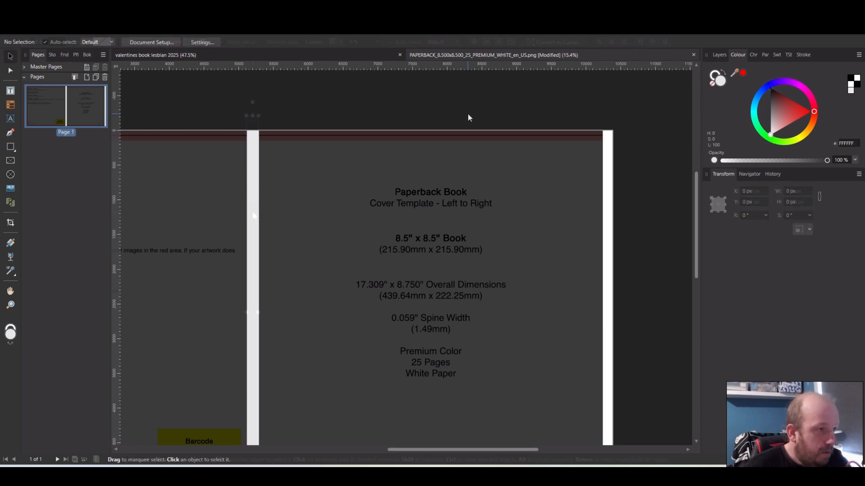
Copy the "naughty or Nice" title group from the book's first page onto the cover template, enlarging it on the front cover's upper half
left_click(314, 53)
left_click(412, 148)
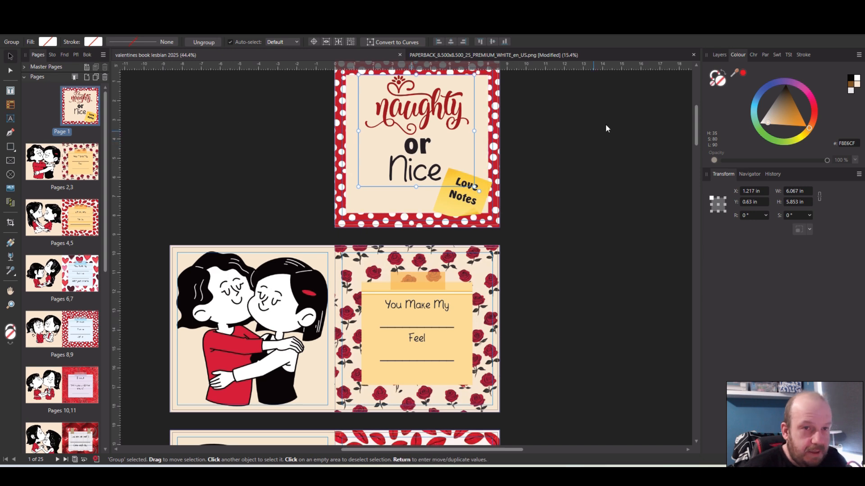
left_click(719, 55)
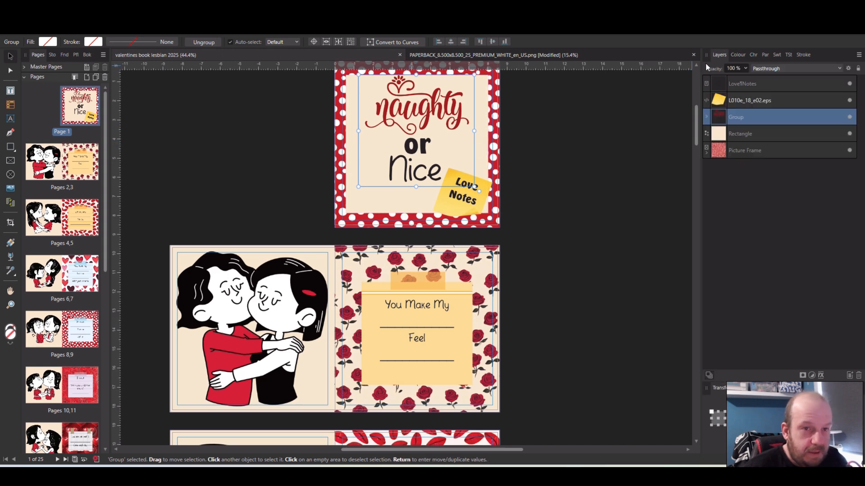
left_click(437, 55)
key("ctrl+v")
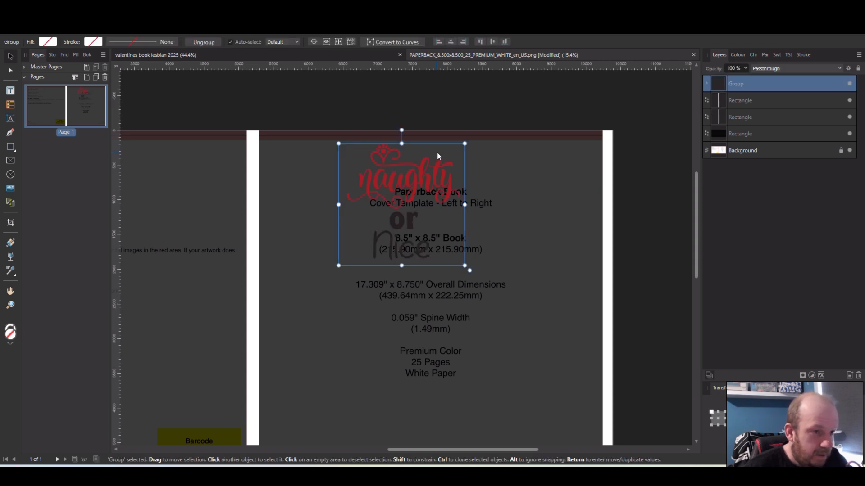
left_click_drag(464, 266, 445, 282)
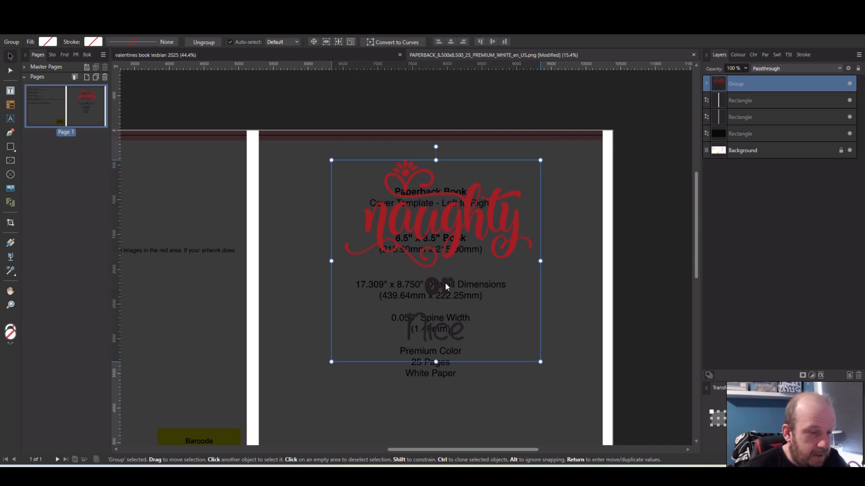
left_click_drag(445, 282, 445, 280)
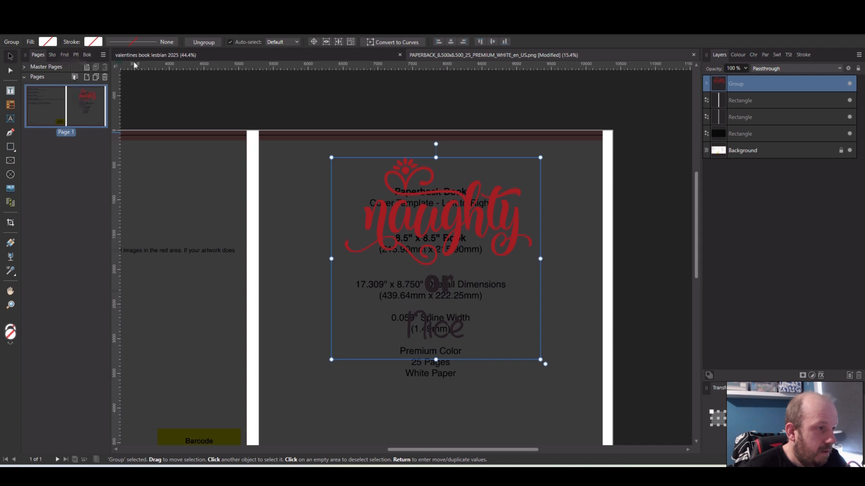
Copy the "Love Notes" text and its yellow sticky note from the book's first page into the cover template
left_click(198, 56)
left_click(452, 210)
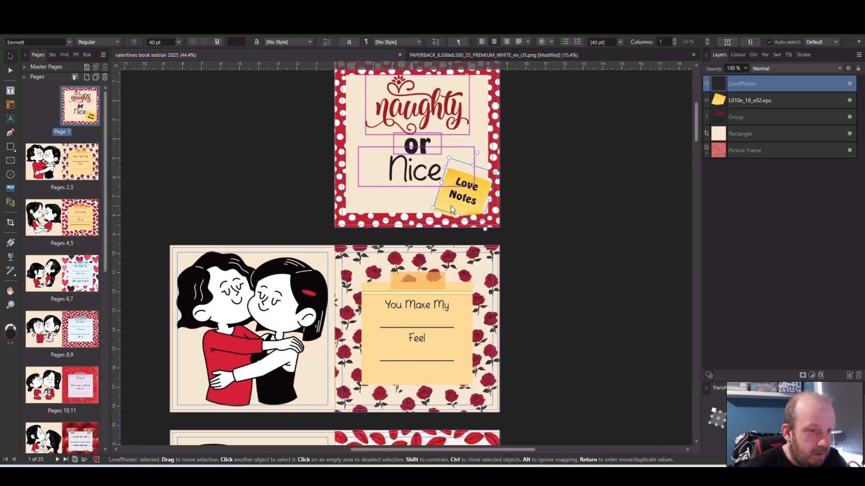
left_click(469, 203, "shift")
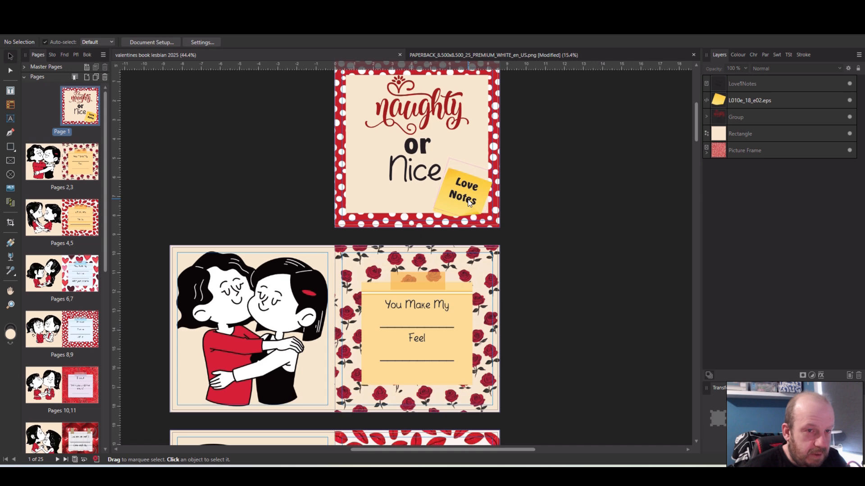
left_click(750, 99)
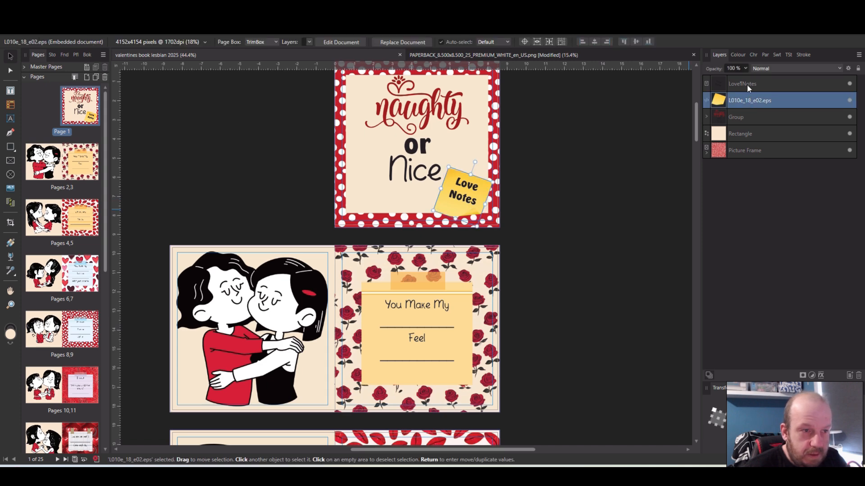
left_click(747, 84, "shift")
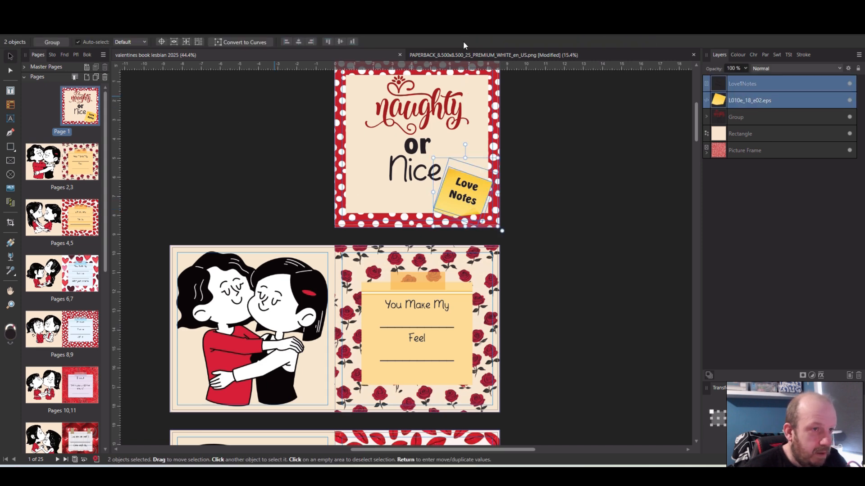
left_click(476, 55)
key("ctrl+v")
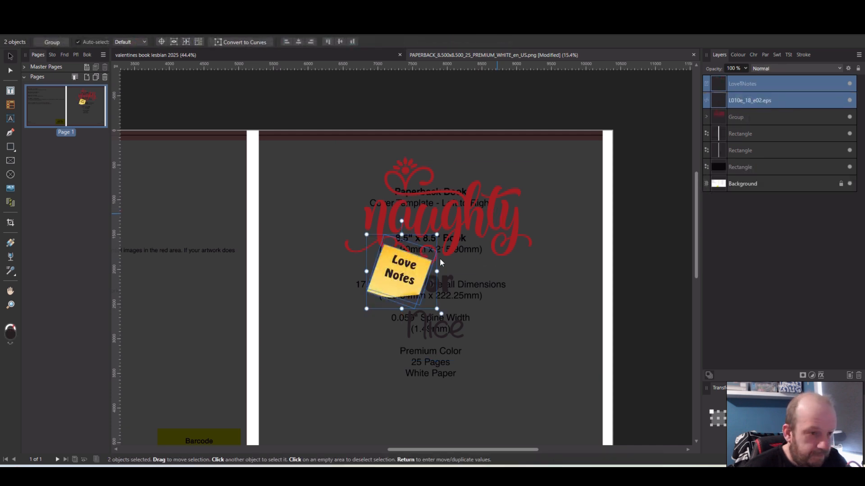
Enlarge the sticky note with its text and position it in the front cover's lower outer corner, just inside the white bleed strip
left_click_drag(446, 320, 511, 398)
left_click_drag(436, 361, 483, 401)
left_click_drag(453, 428, 524, 404)
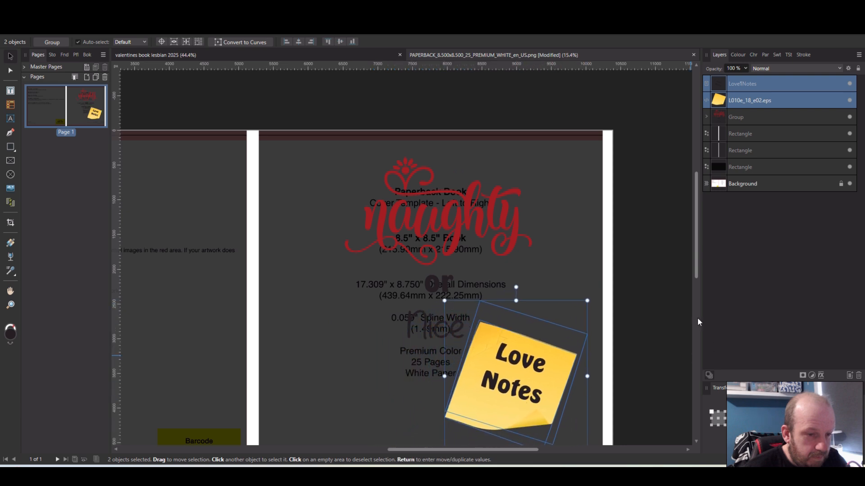
scroll(673, 320, "down", 2)
scroll(673, 320, "down", 3)
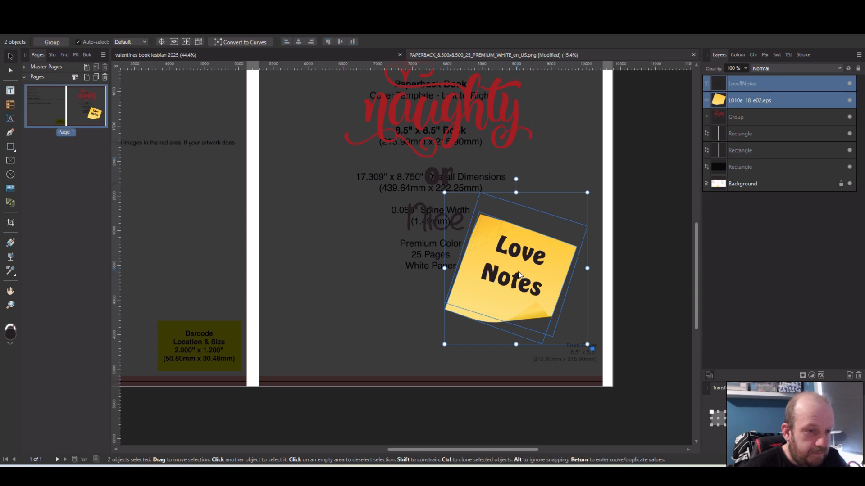
left_click_drag(518, 274, 525, 271)
key("Down")
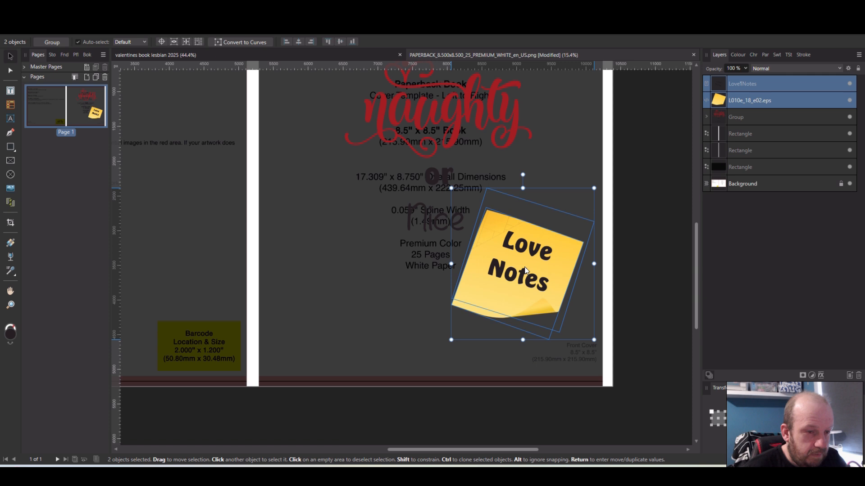
left_click_drag(525, 270, 528, 271)
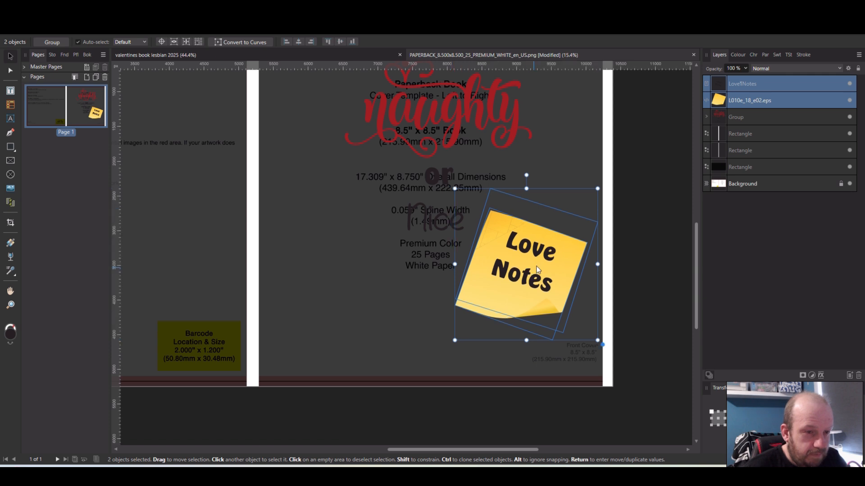
scroll(657, 260, "up", 2)
scroll(657, 259, "up", 2)
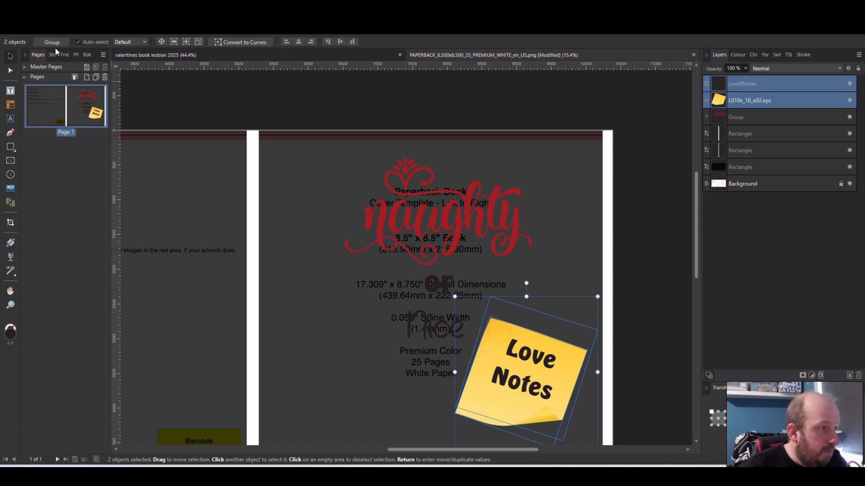
Copy the kissing couple picture from pages 4,5 of the book onto the cover and place it below "naughty", beside the sticky note
left_click(181, 55)
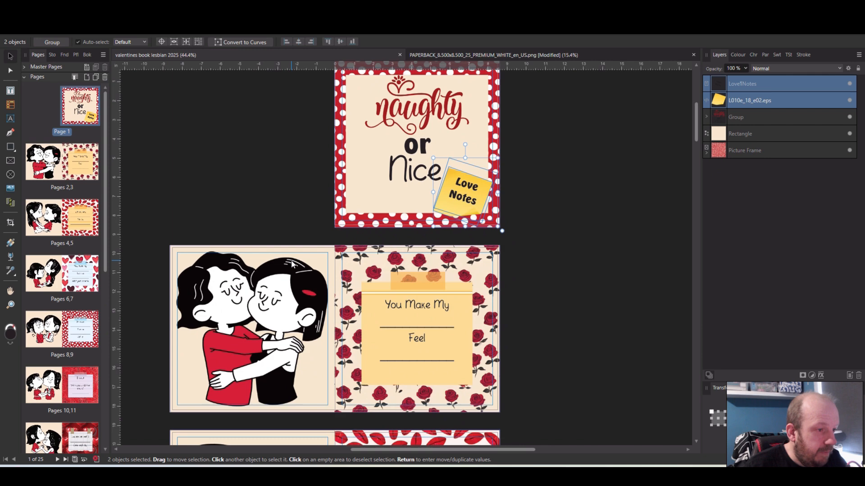
scroll(292, 264, "down", 5)
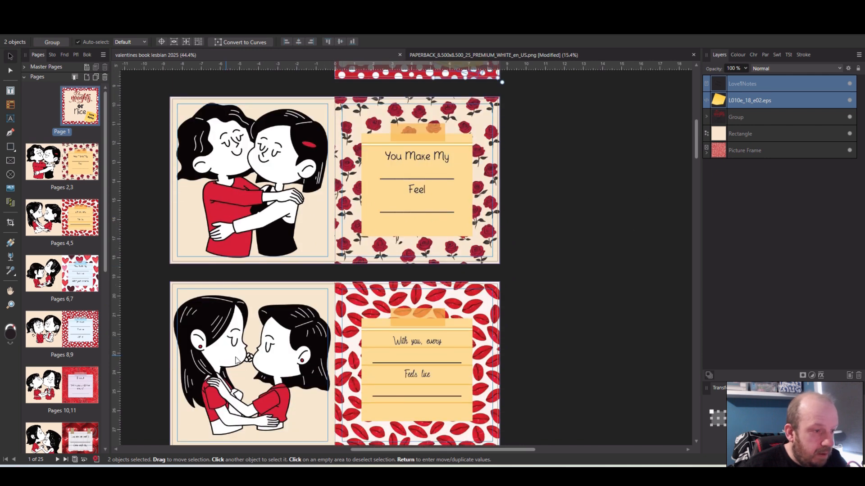
left_click(236, 359)
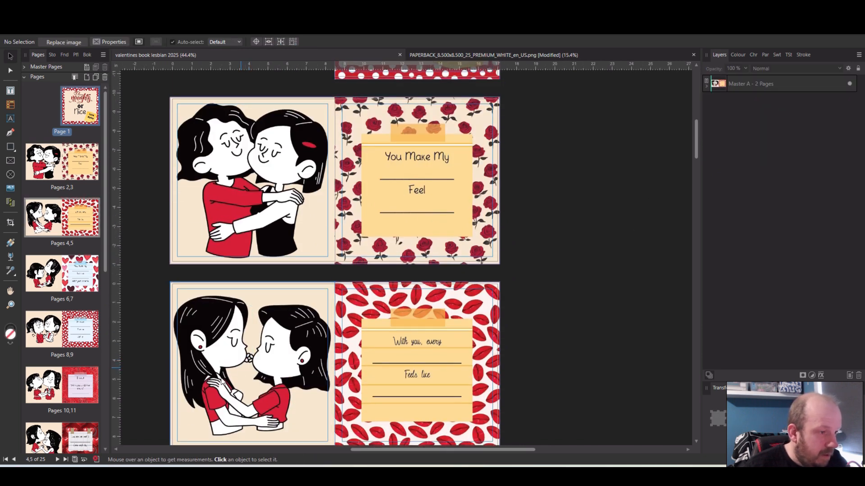
left_click(251, 363)
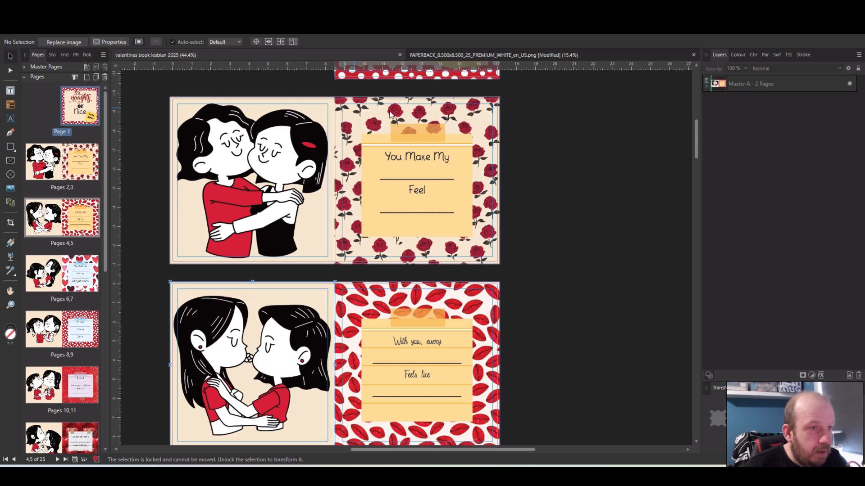
left_click(437, 55)
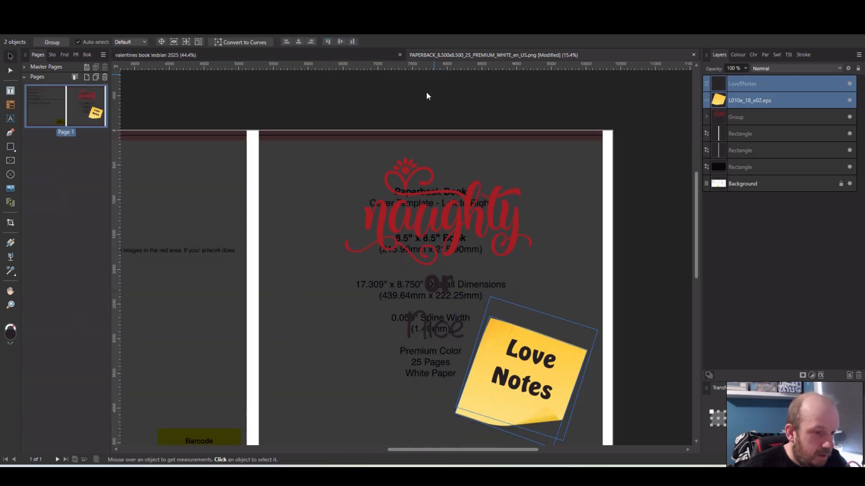
key("ctrl+v")
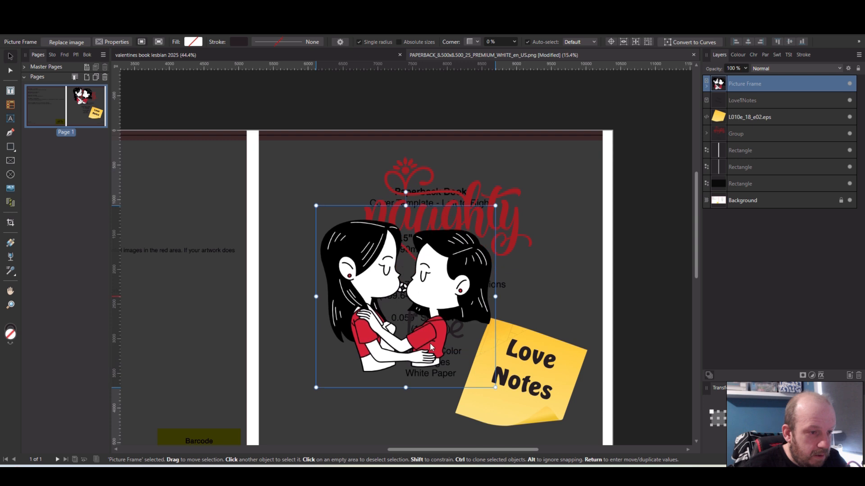
left_click_drag(429, 342, 442, 403)
Group the cover's "Love Notes" text with the sticky note graphic
left_click_drag(555, 390, 491, 421)
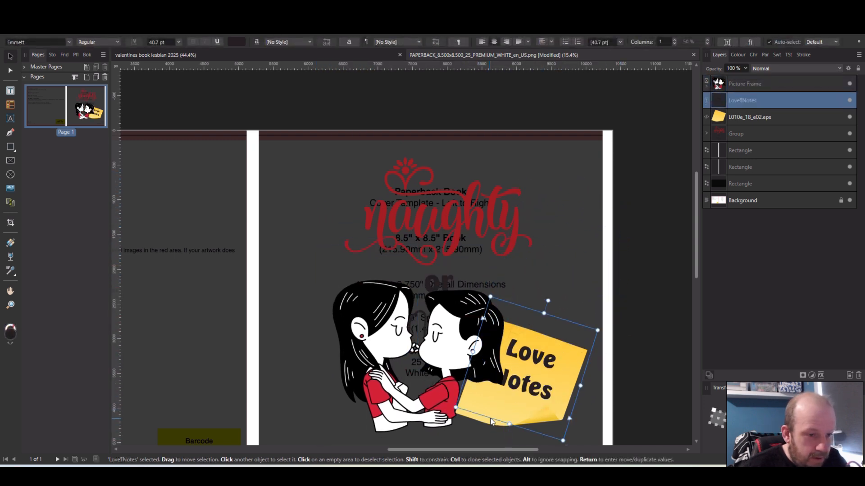
left_click(487, 423, "shift")
left_click(531, 405)
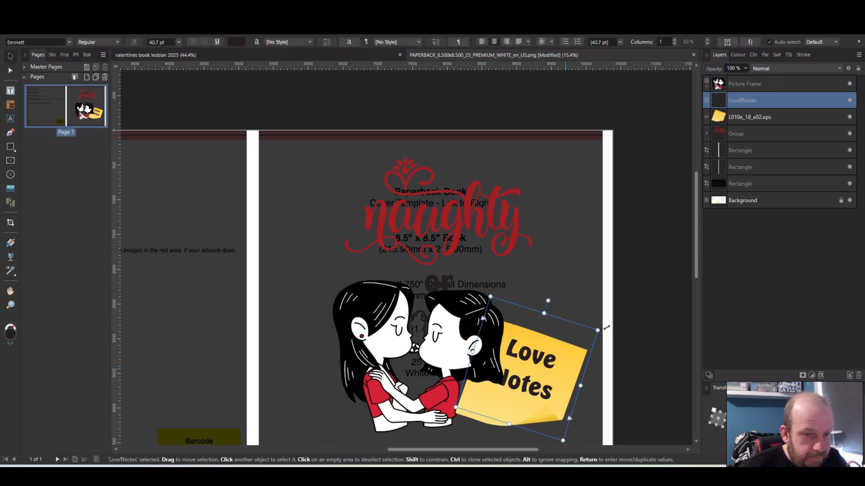
left_click(755, 116, "shift")
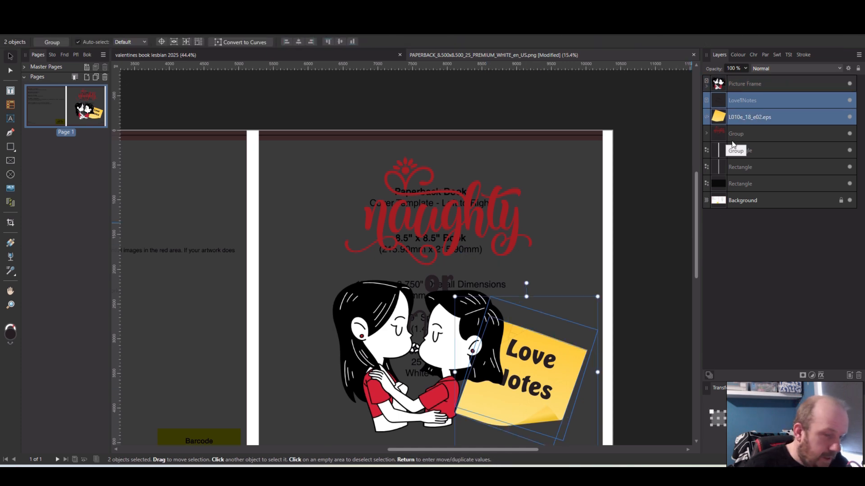
key("ctrl+g")
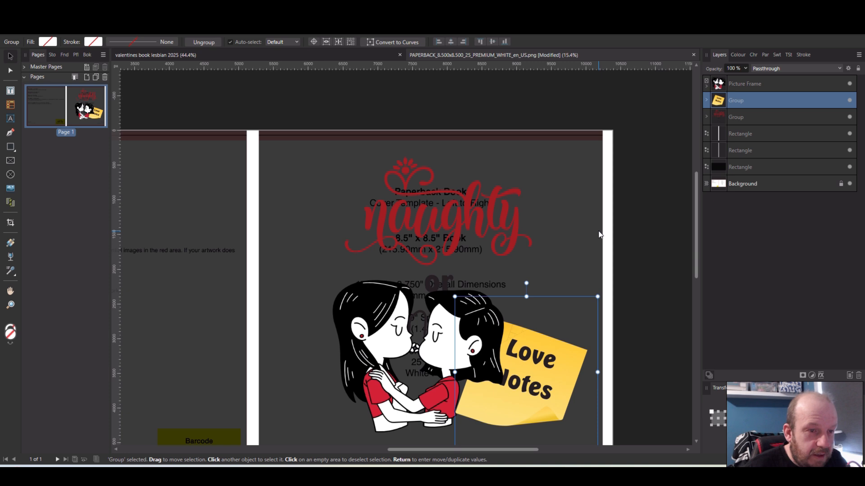
Space the title group evenly between the spine strip and the outer-edge strip using horizontal spacing with auto distribute
left_click(608, 236)
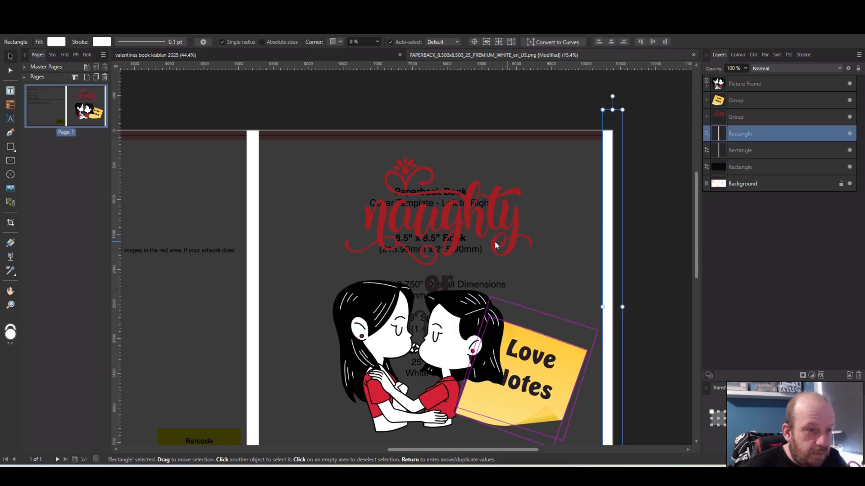
left_click(457, 232, "shift")
left_click(251, 244, "shift")
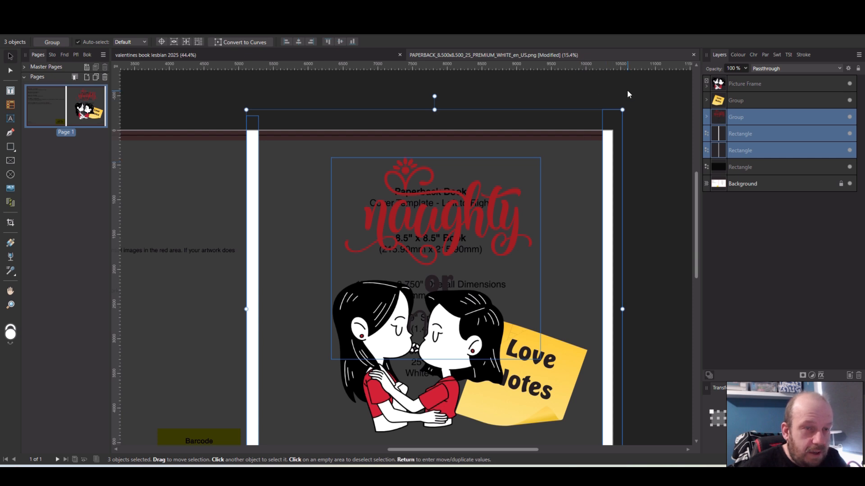
left_click(627, 28)
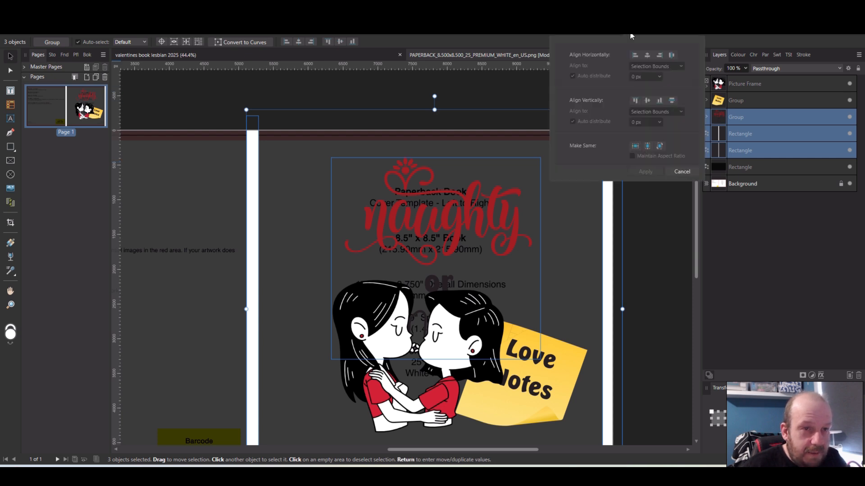
left_click(672, 56)
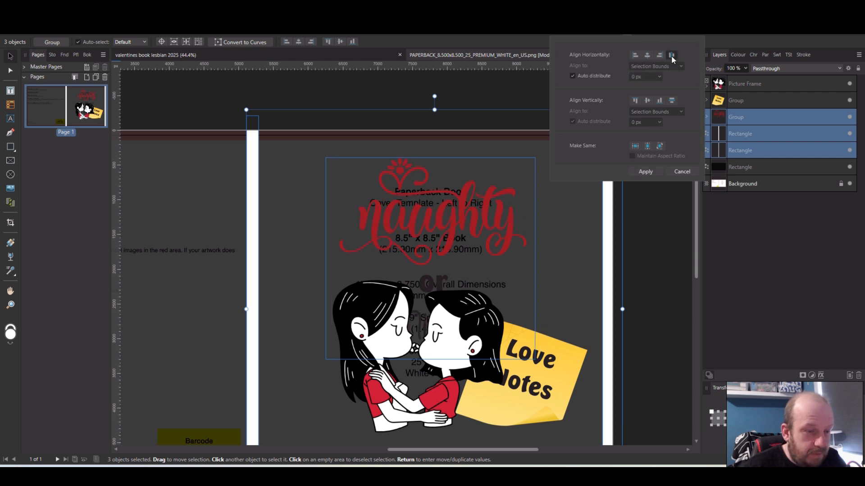
left_click(666, 253)
scroll(660, 252, "down", 3)
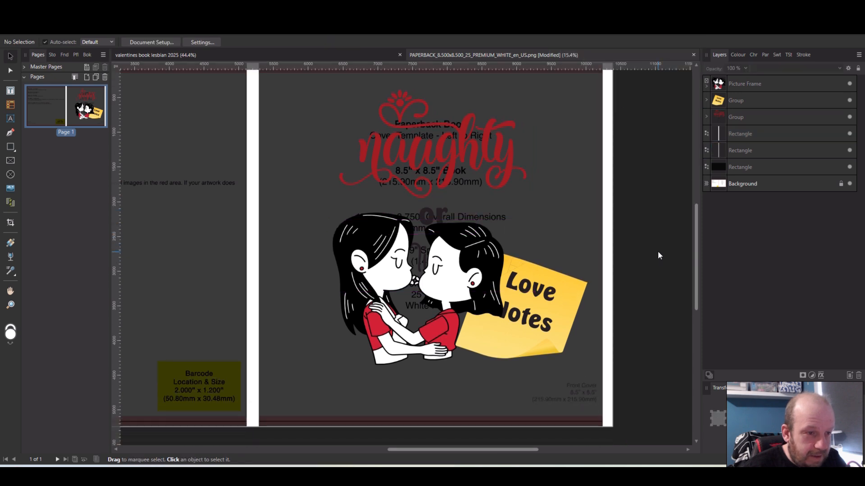
left_click(445, 269)
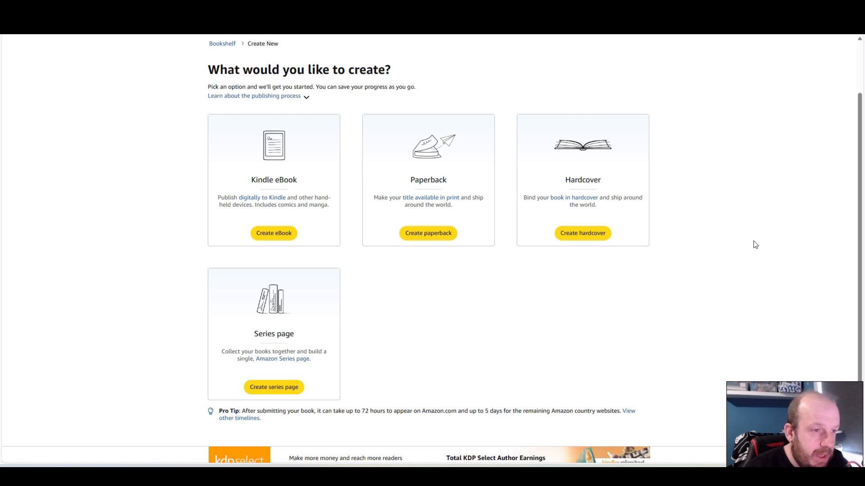
In Kindle Direct Publishing, create a new paperback and enter the book title "Naughty Or Nice Love Notes For Her and Her"
left_click(431, 234)
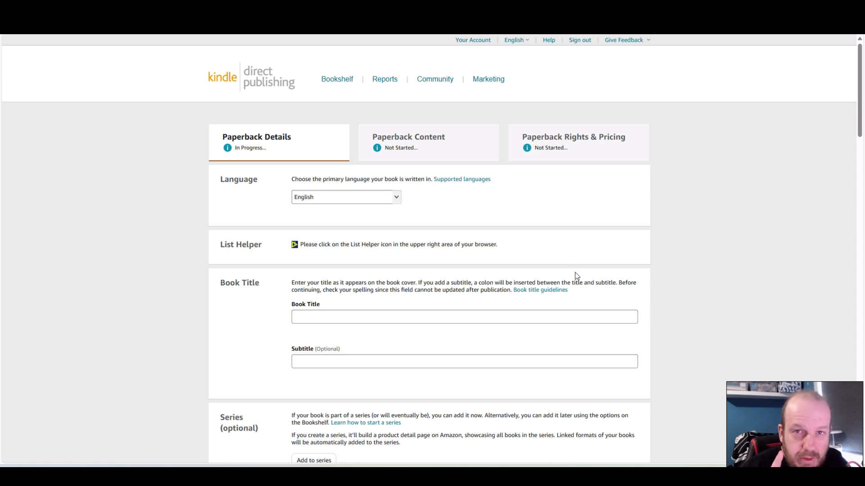
left_click(458, 317)
type("Naughty ")
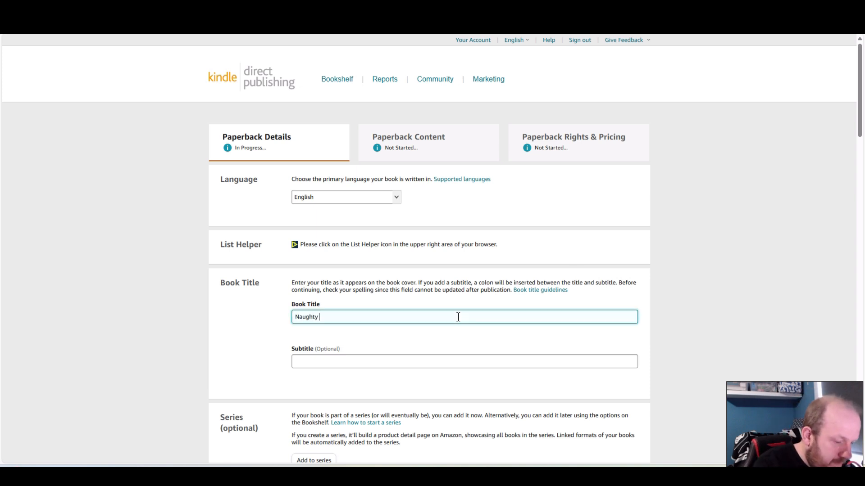
type("Or Nice Love Note")
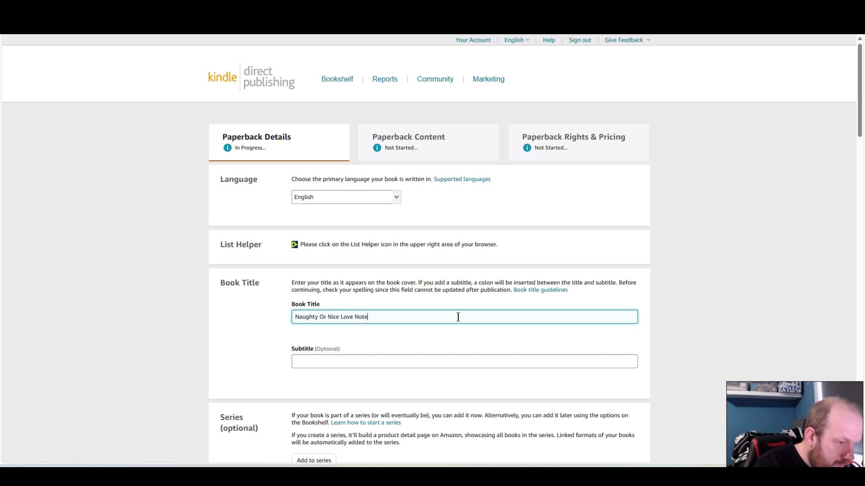
type("s For Her and Her")
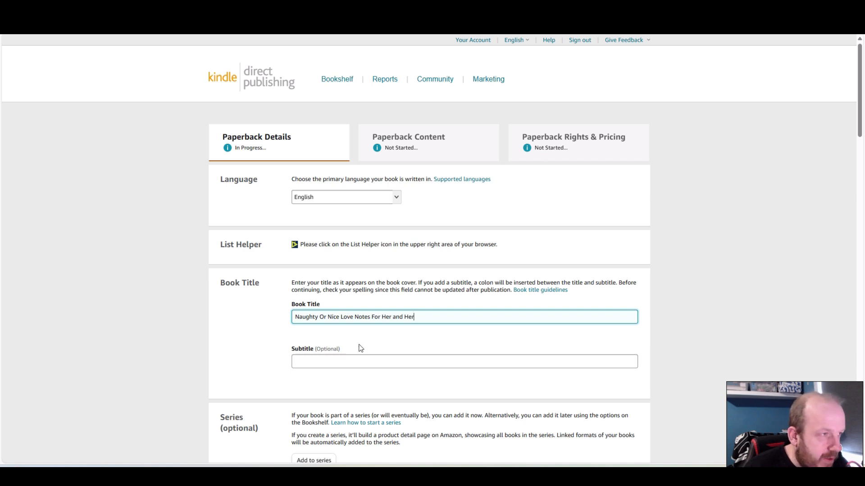
Enter the subtitle "valentines day book for lesbians and same sex couples" and fill in the primary author's first and last name
left_click(388, 360)
type("valentines day book for lesbians and same sex couples")
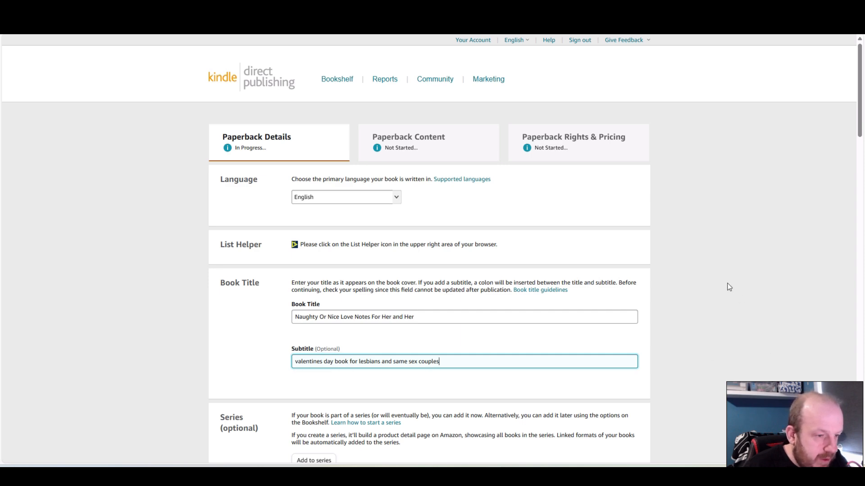
scroll(735, 288, "down", 4)
scroll(698, 306, "down", 5)
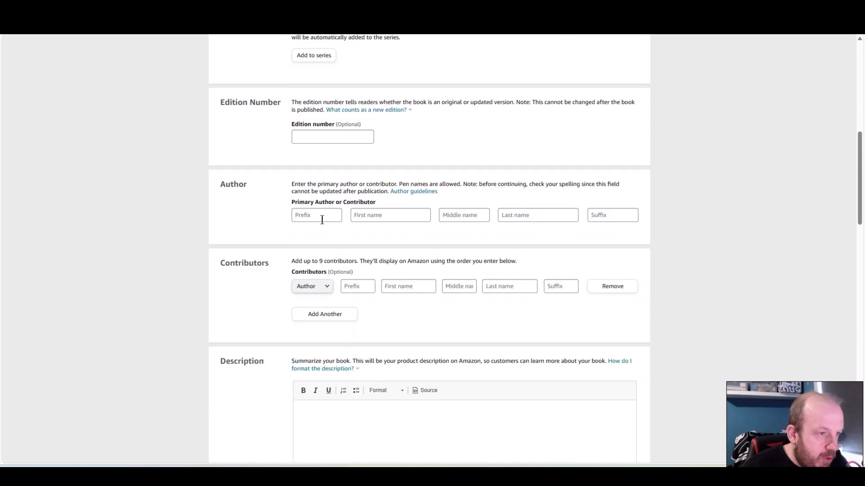
left_click(397, 215)
type("Imogen")
key("Tab")
key("Tab")
type("Halifax")
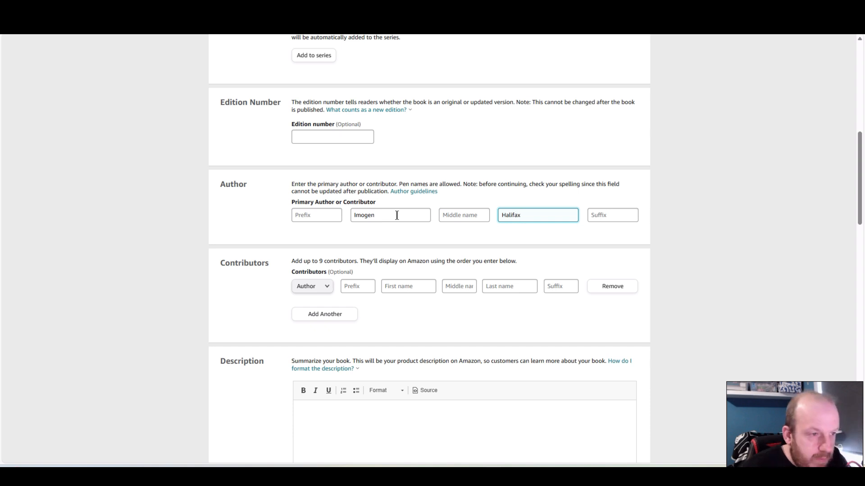
left_click(690, 181)
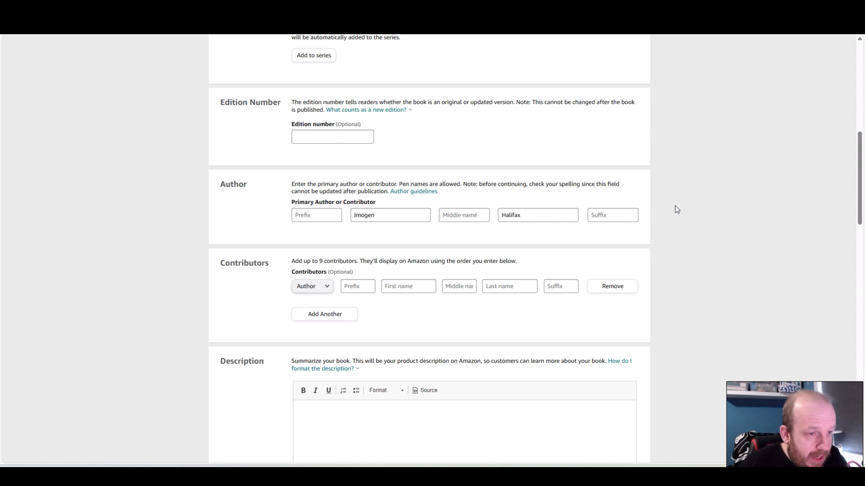
Declare that you own the copyright and publishing rights, and answer No to sexually explicit images or title
scroll(694, 244, "down", 3)
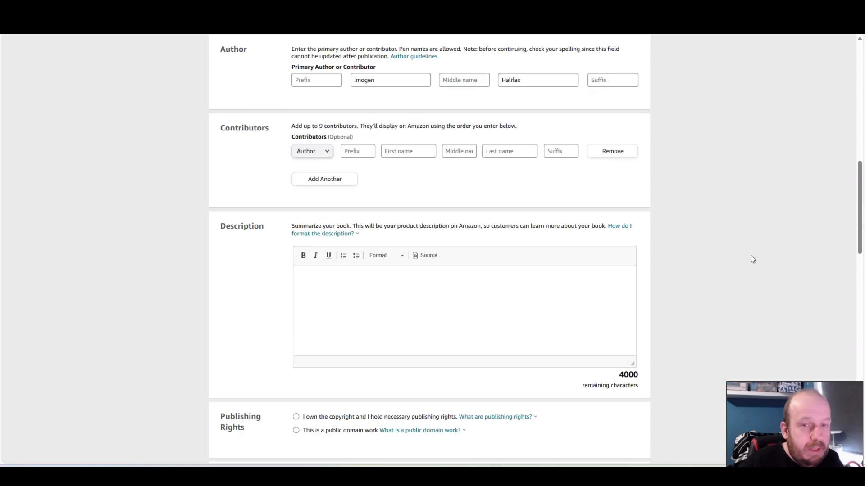
scroll(720, 280, "down", 3)
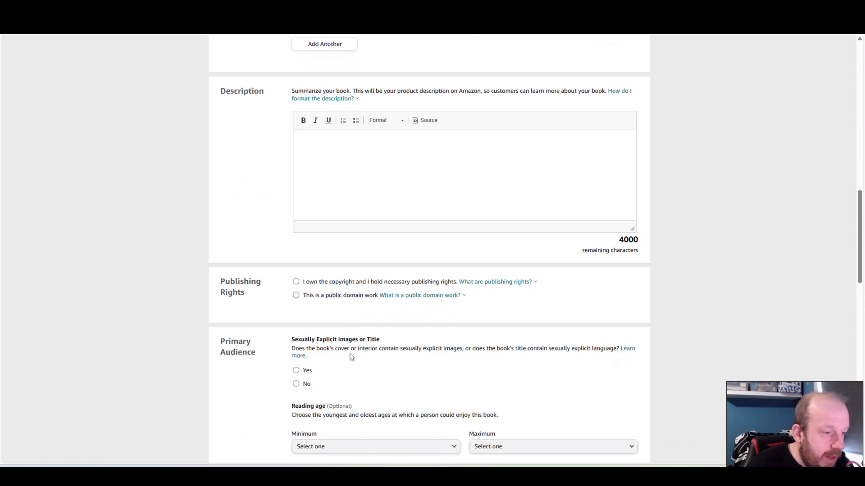
left_click(296, 284)
scroll(608, 278, "down", 4)
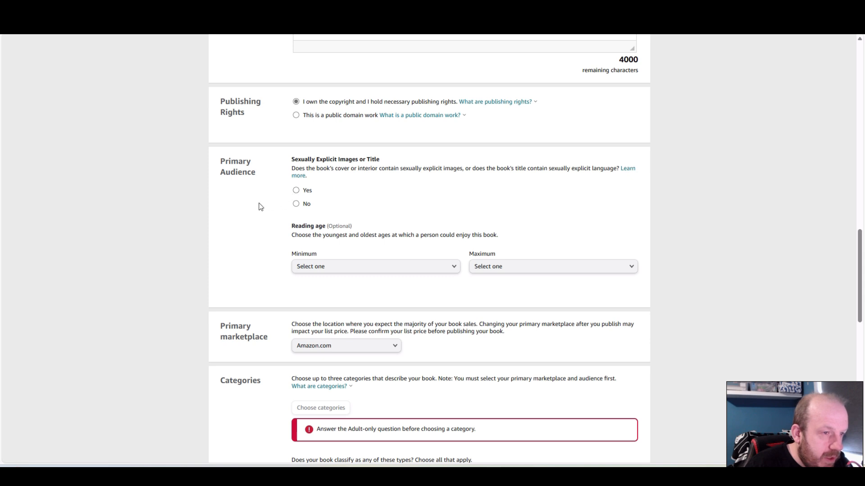
left_click(296, 204)
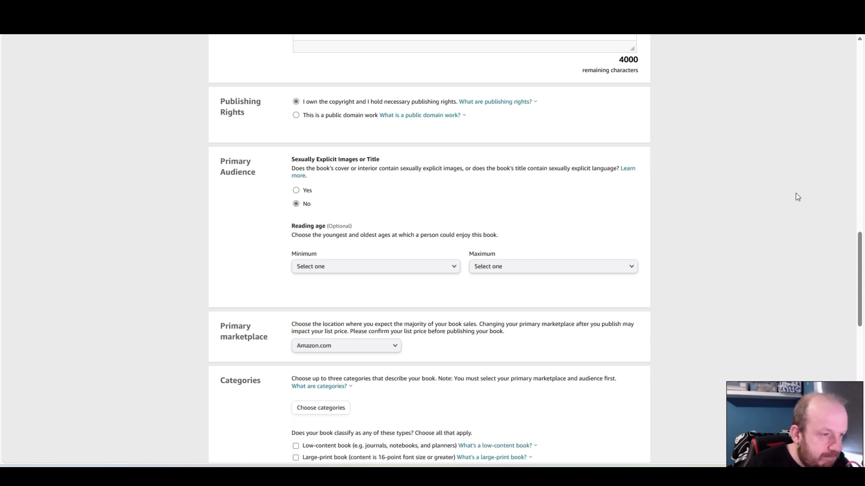
Enter the keywords "valentines day gift for lesbians" and, beneath it, "valentines day gift for same sex"
scroll(791, 198, "down", 3)
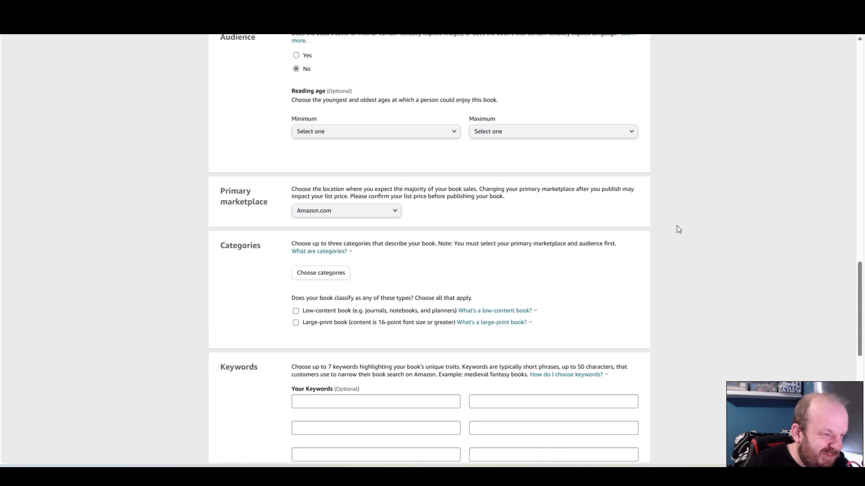
scroll(682, 231, "down", 1)
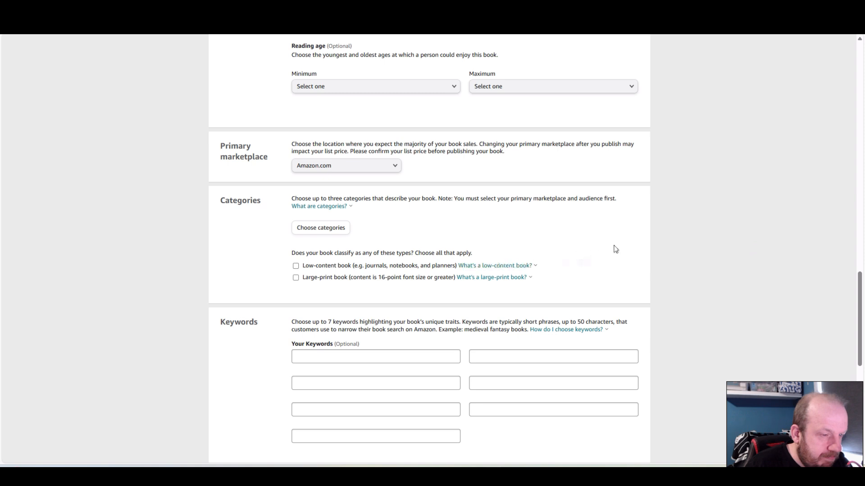
scroll(720, 260, "down", 2)
scroll(719, 259, "down", 1)
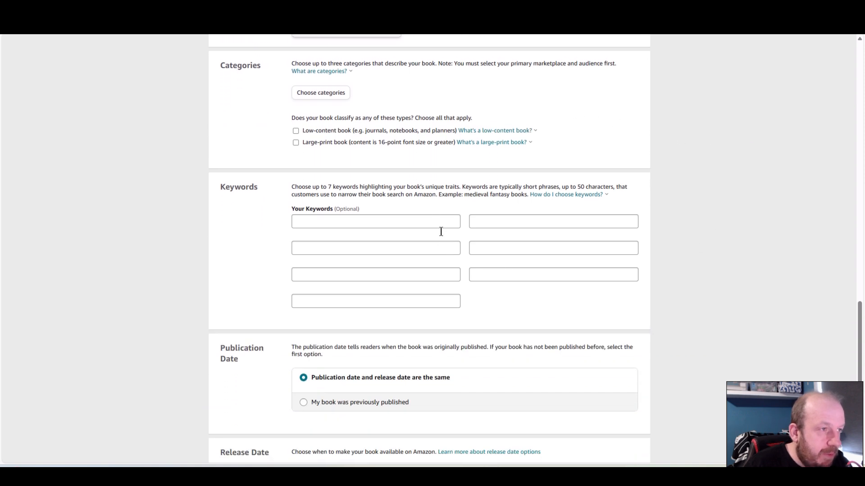
left_click(328, 220)
type("valentines day gift for lesbians")
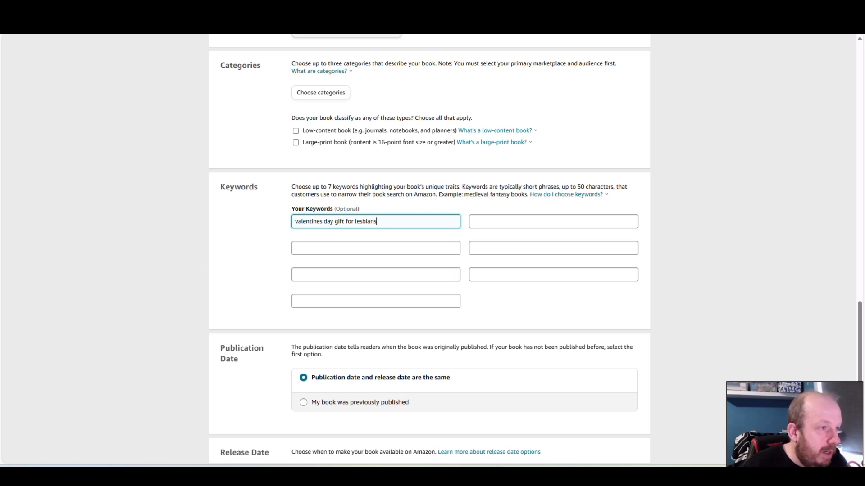
left_click(300, 248)
type("valentines day gift for lesbians")
left_click_drag(380, 247, 355, 247)
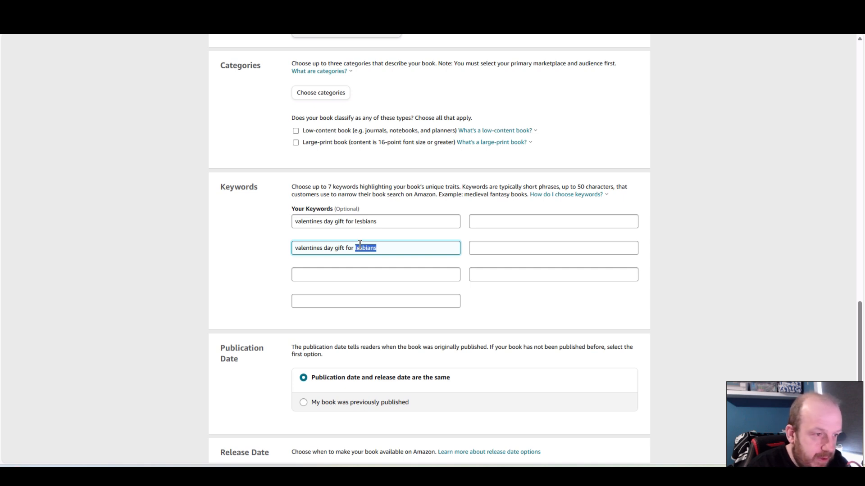
type("sam")
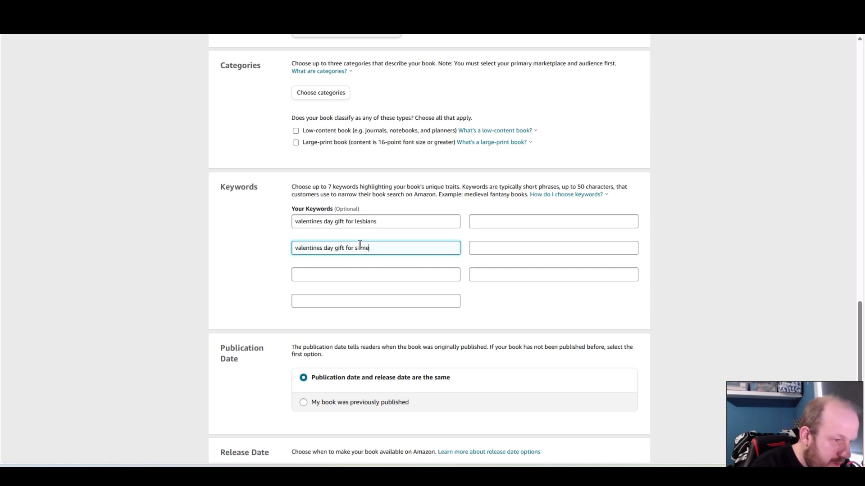
key("Tab")
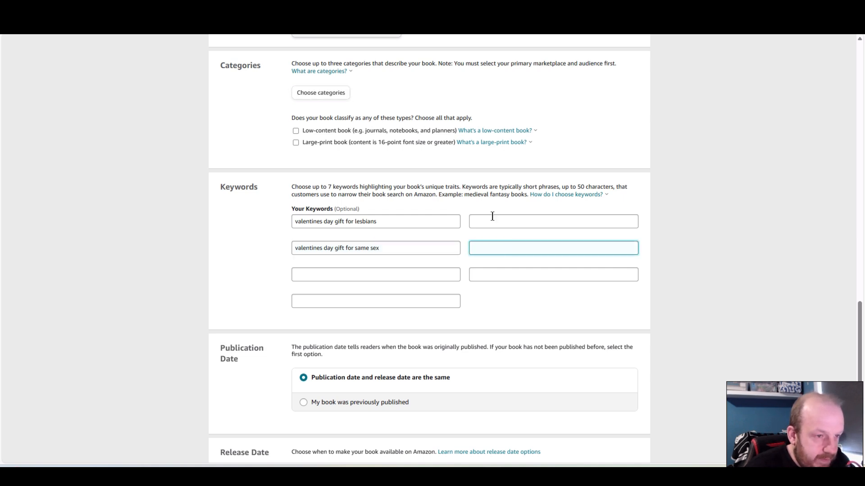
Add the keyword "valentines for women" beside "valentines day gift for lesbians"
left_click(492, 221)
type("vale")
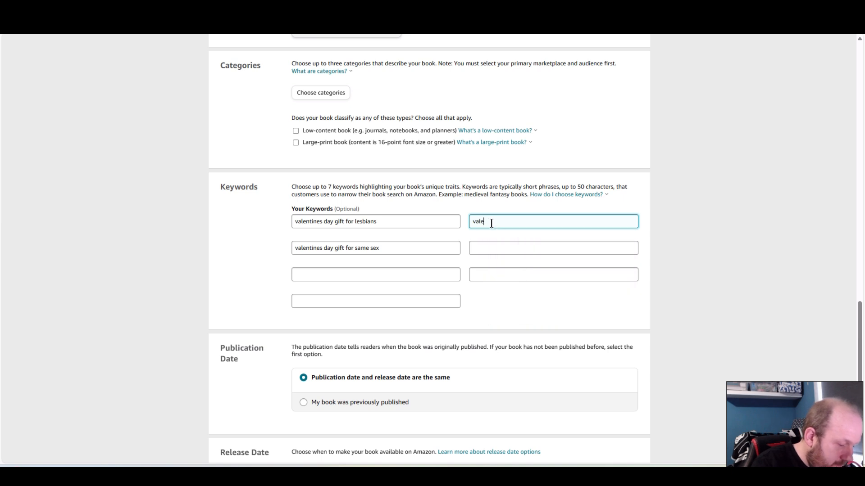
type("nitnes book for")
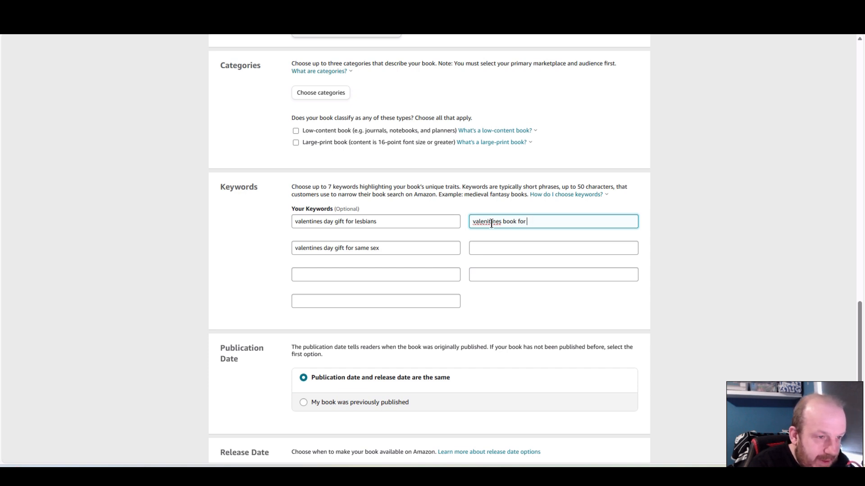
key("BackSpace")
key("BackSpace")
key("BackSpace")
key("BackSpace")
key("BackSpace")
key("BackSpace")
key("BackSpace")
key("BackSpace")
key("BackSpace")
key("BackSpace")
key("BackSpace")
key("BackSpace")
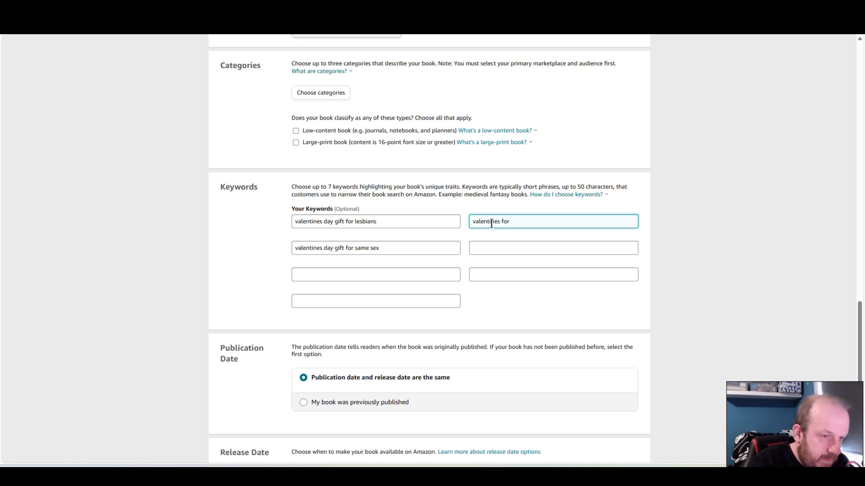
type("omen")
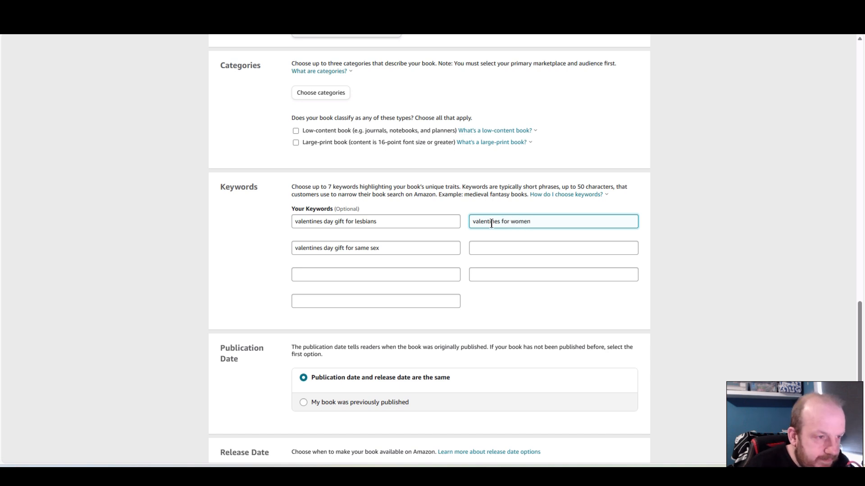
Add the keyword "valentines day gift for gay women" beside "valentines day gift for same sex"
left_click(483, 252)
type("cheeky gift for")
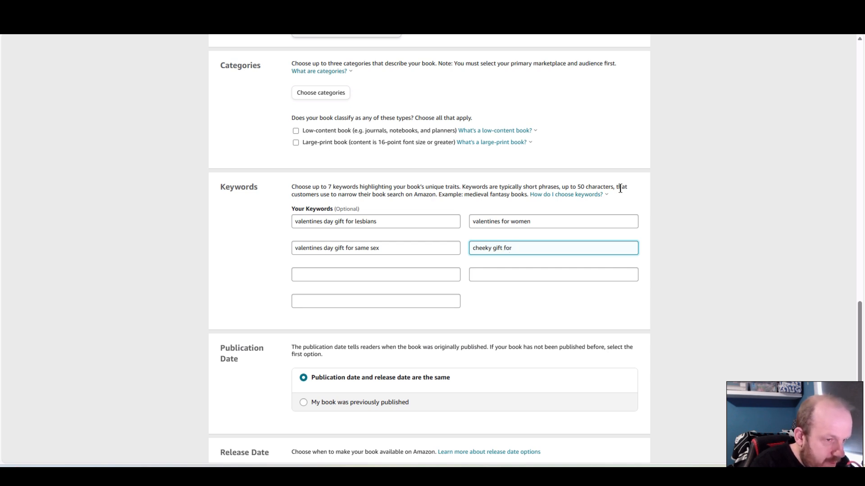
key("BackSpace")
key("BackSpace")
key("BackSpace")
key("BackSpace")
key("BackSpace")
key("BackSpace")
key("BackSpace")
key("BackSpace")
key("BackSpace")
key("BackSpace")
key("BackSpace")
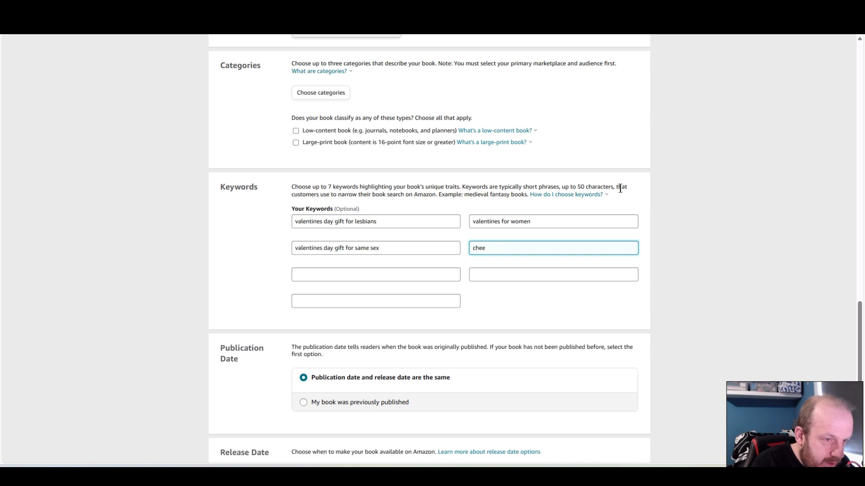
type("valentines day gift for lesbians")
key("BackSpace")
key("BackSpace")
key("BackSpace")
key("BackSpace")
key("BackSpace")
key("BackSpace")
key("BackSpace")
key("BackSpace")
type("gay women")
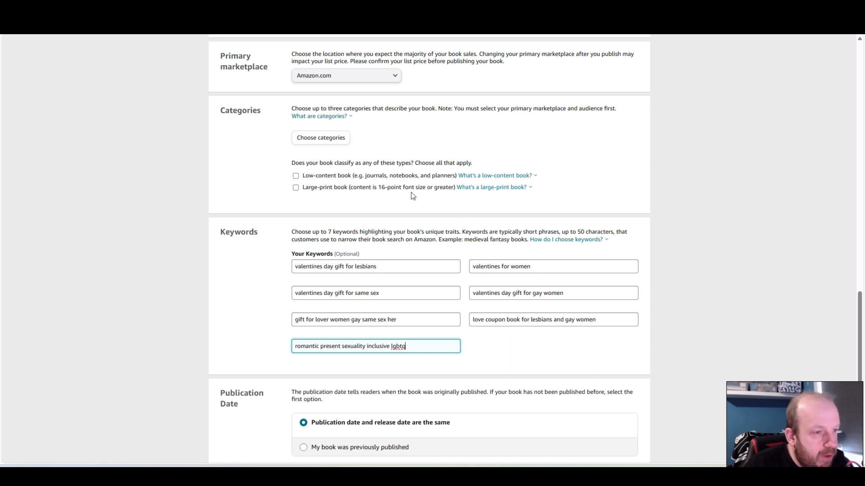
Classify the paperback as a low-content book
left_click(491, 177)
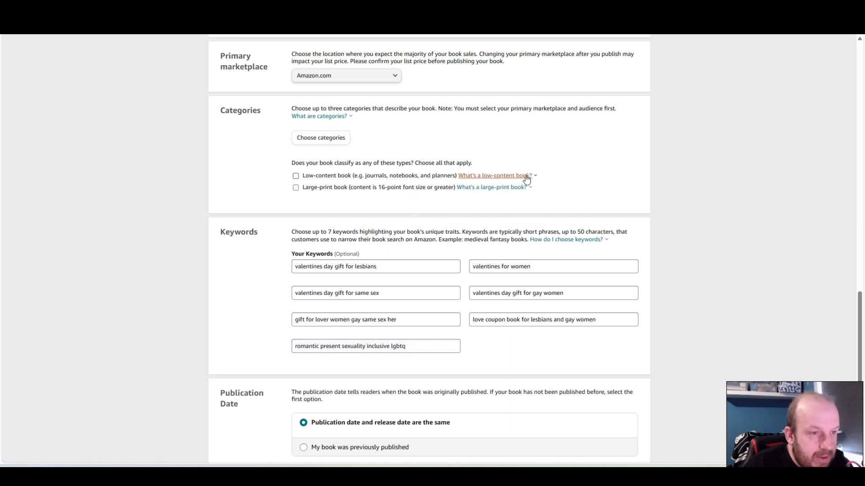
mouse_move(518, 176)
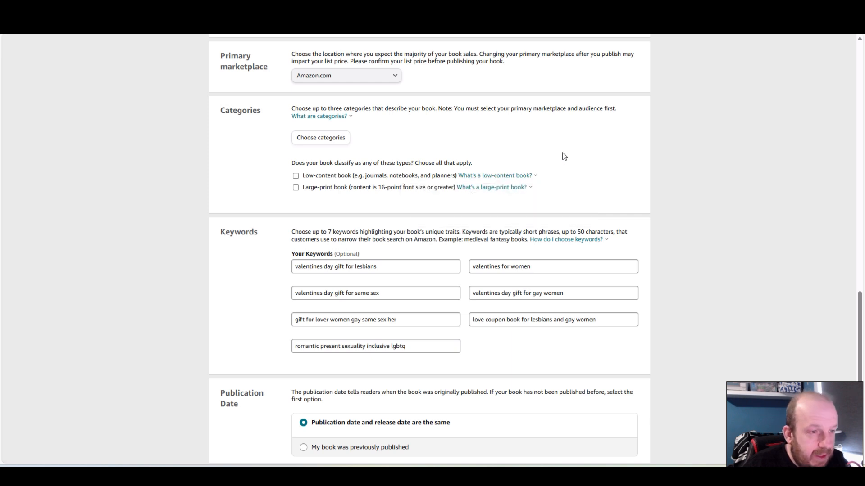
left_click(296, 176)
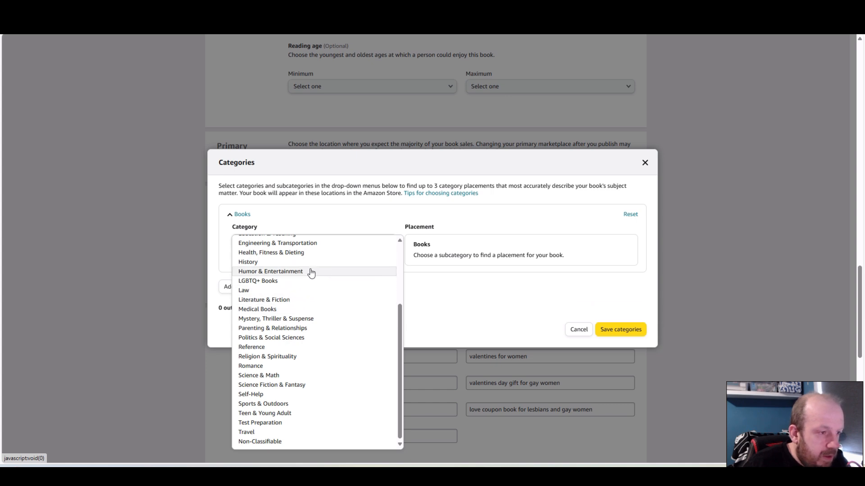
Choose LGBTQ+ Books as the first category and select its Humor placement
left_click(273, 282)
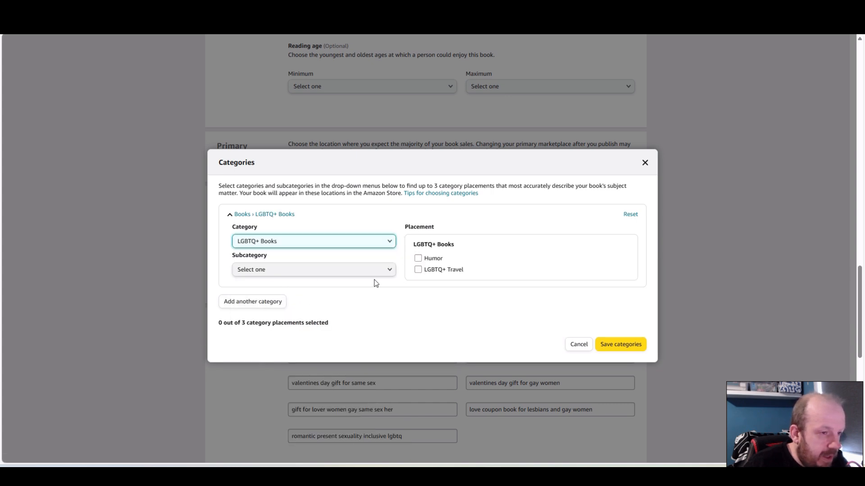
left_click(418, 258)
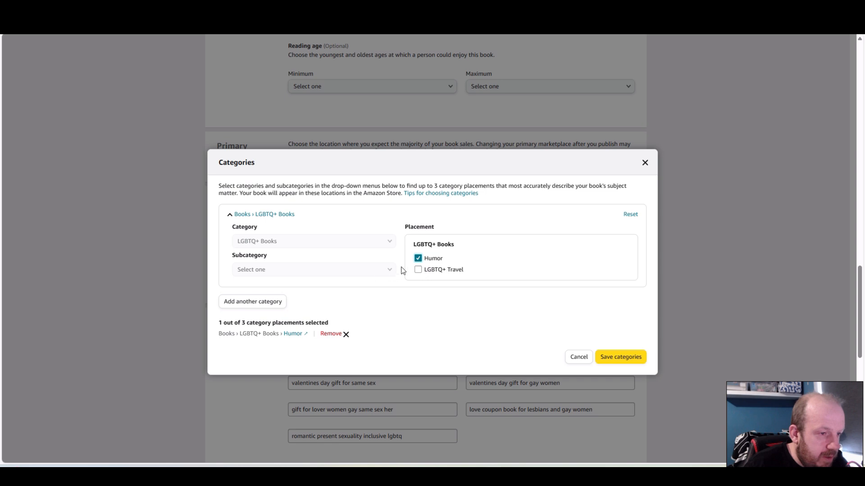
left_click(418, 258)
left_click(390, 271)
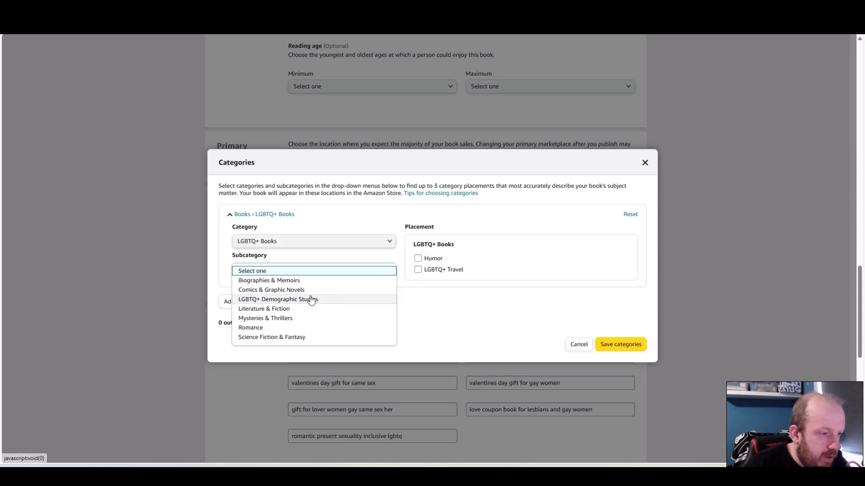
left_click(286, 328)
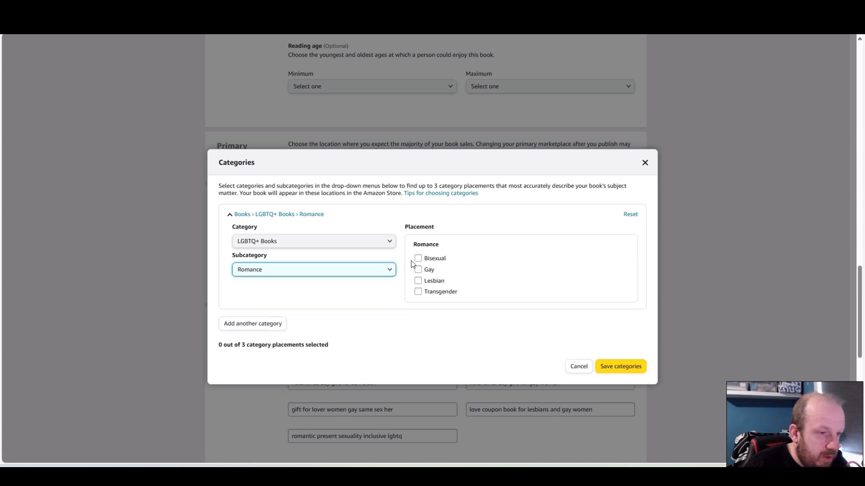
left_click(389, 272)
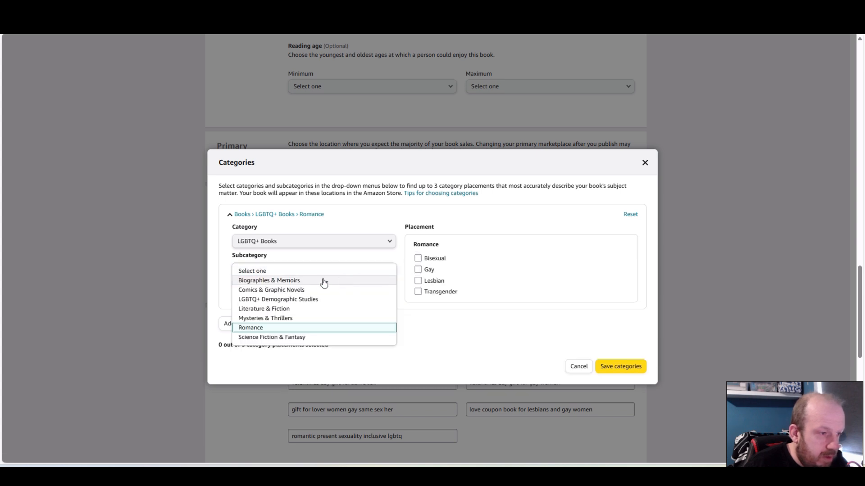
left_click(316, 271)
left_click(418, 258)
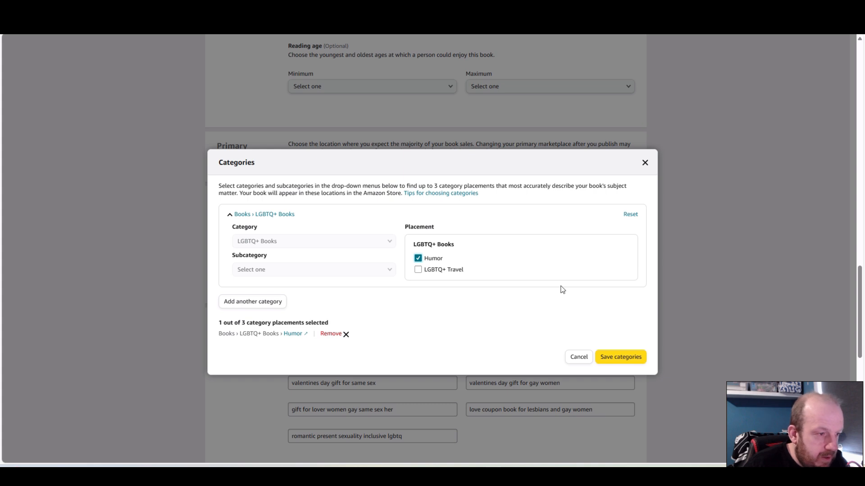
Try to find a second category placement under Humor & Entertainment with the Humor subcategory, and save the categories
left_click(266, 307)
left_click(351, 259)
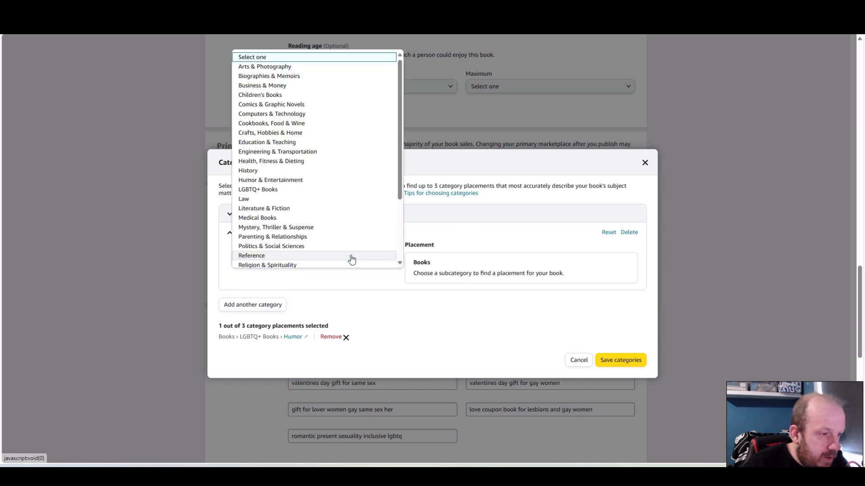
left_click(264, 180)
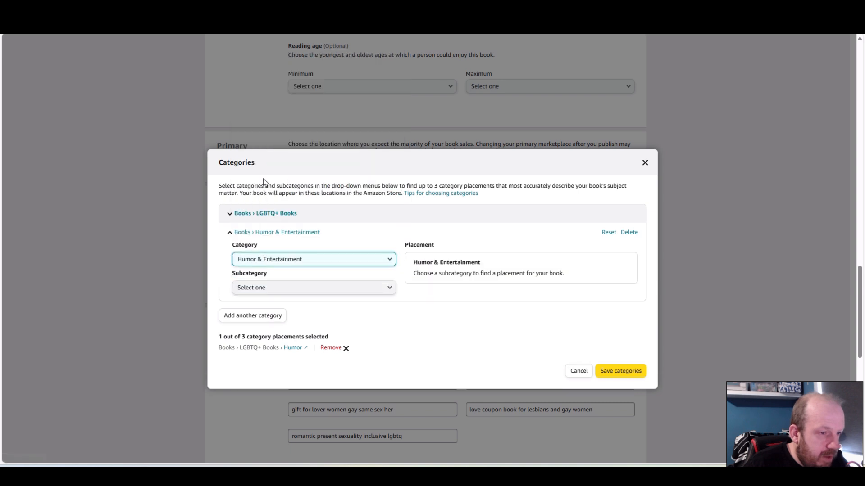
left_click(317, 293)
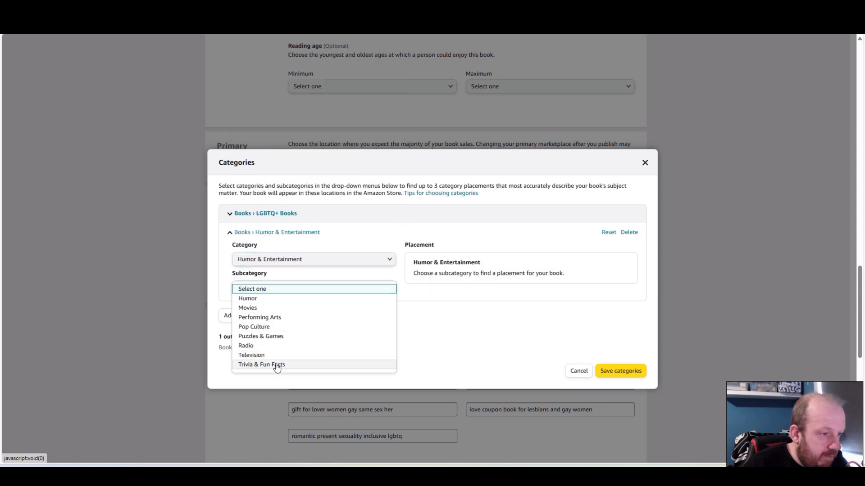
left_click(271, 299)
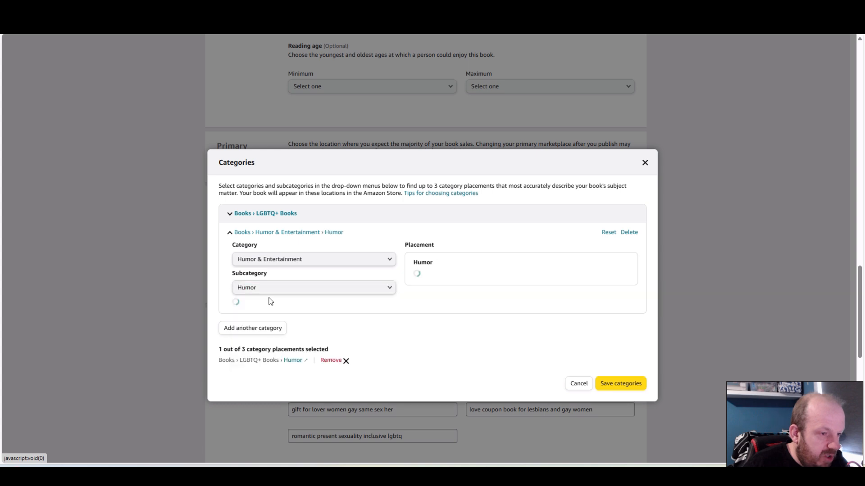
scroll(506, 318, "down", 1)
scroll(386, 383, "down", 1)
left_click(621, 445)
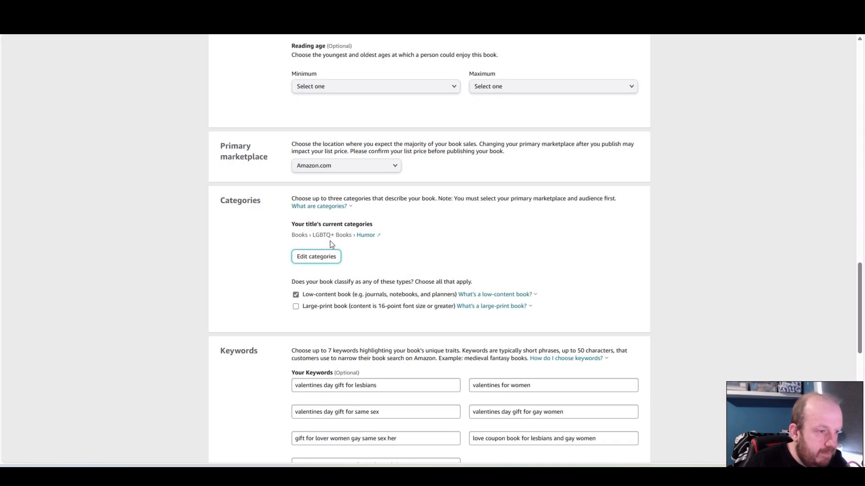
Add a second category under LGBTQ+ Books, subcategory Romance, with the Lesbian placement, and save the categories
left_click(323, 259)
left_click(276, 291)
left_click(282, 247)
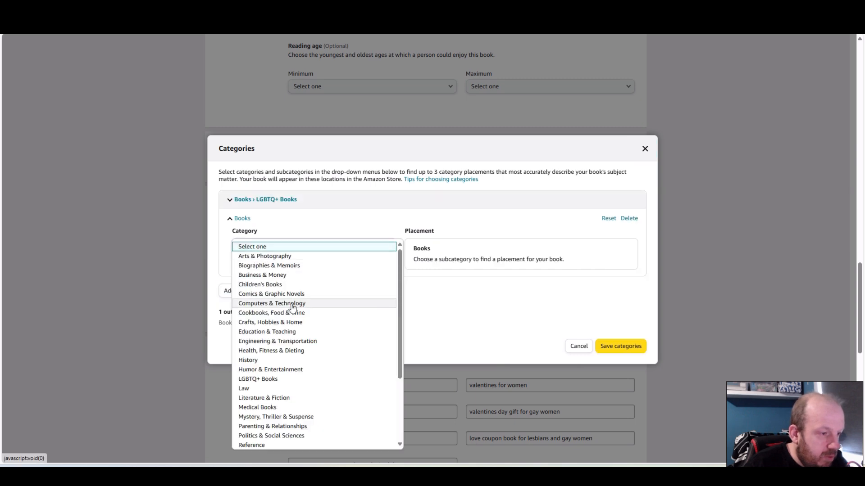
left_click(270, 380)
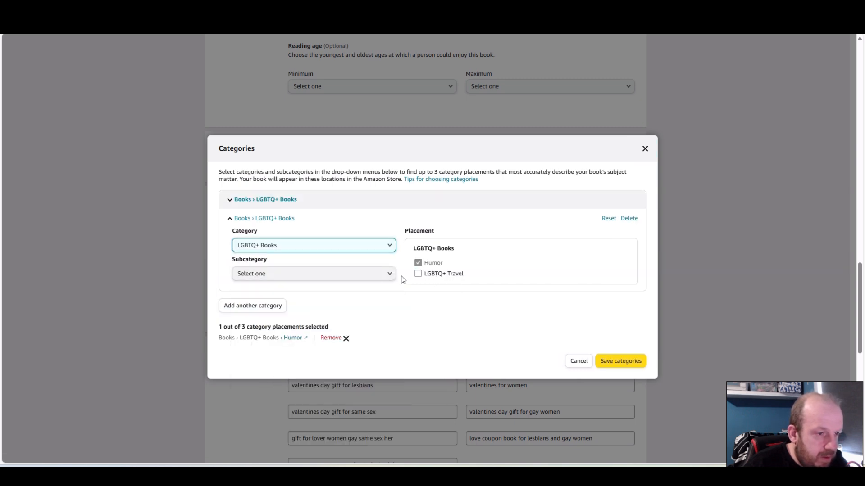
left_click(323, 278)
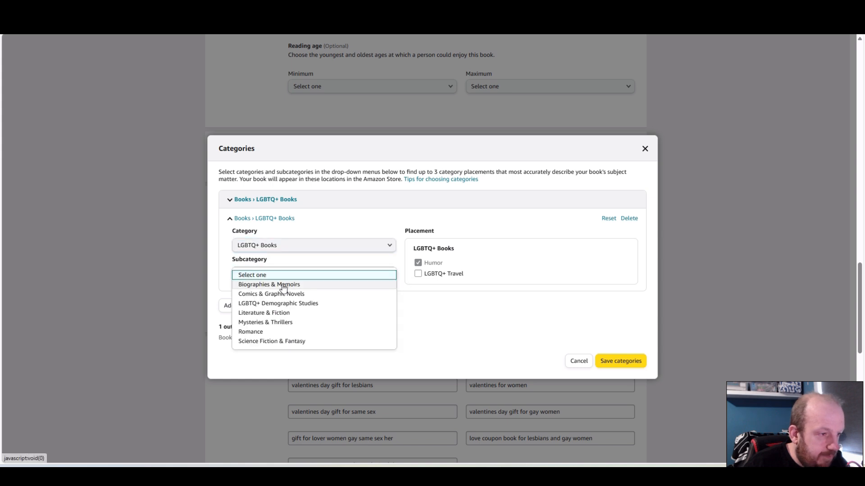
left_click(279, 333)
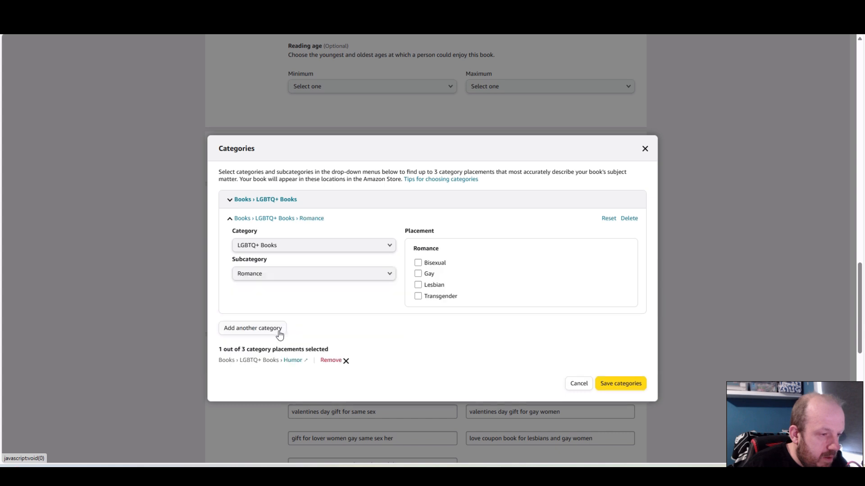
left_click(419, 285)
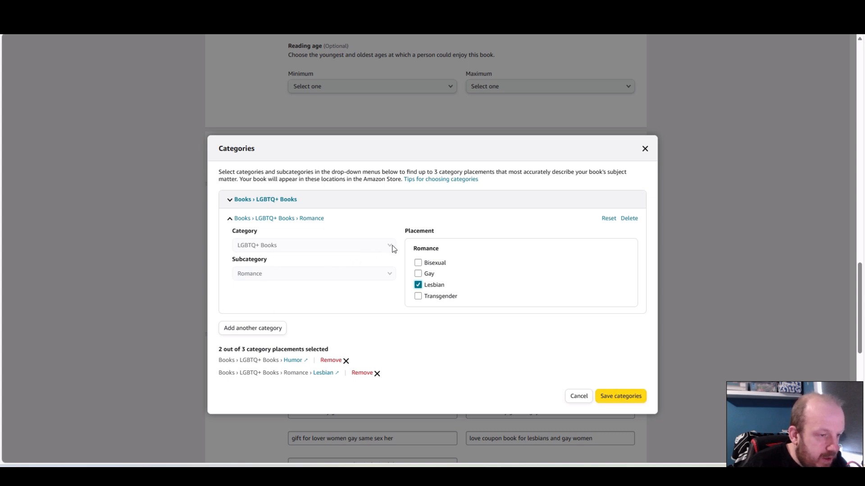
left_click(609, 396)
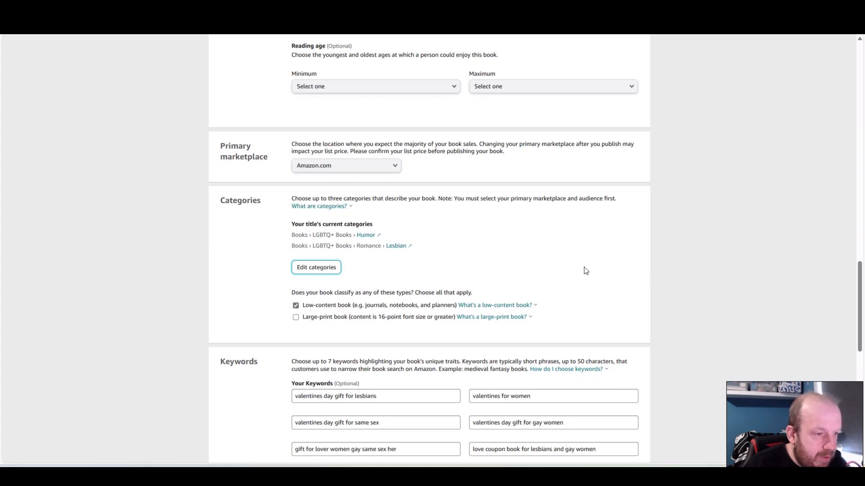
Paste the prepared "A Love Notes Journal Made Just for Her" text into the empty book description
scroll(602, 247, "down", 3)
scroll(617, 243, "up", 7)
scroll(615, 248, "up", 5)
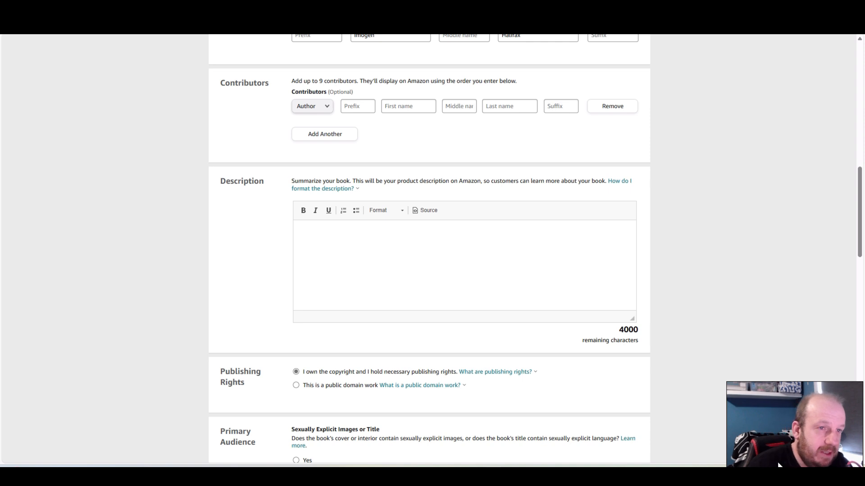
left_click(458, 273)
key("ctrl+v")
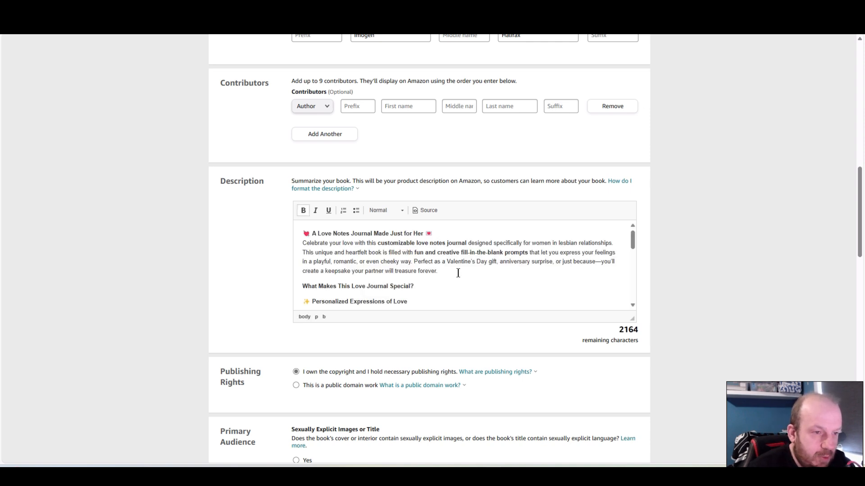
Examine the whole pasted description in both its formatted view and its HTML source view
scroll(479, 269, "down", 2)
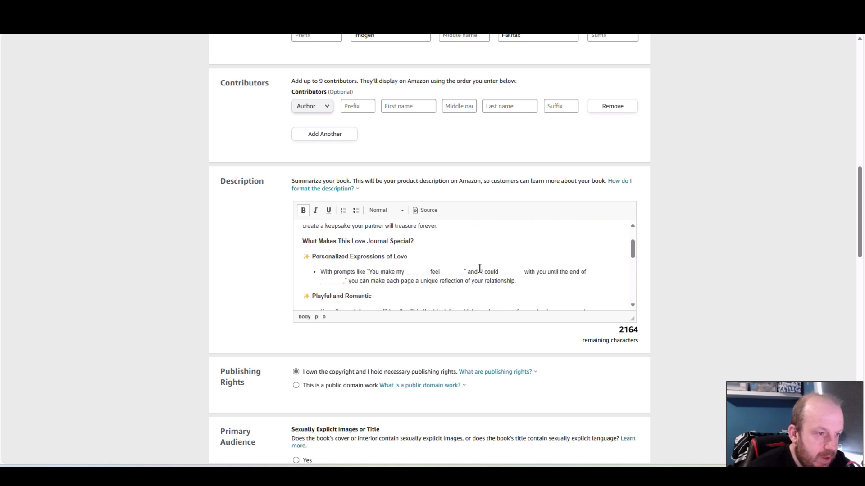
scroll(495, 251, "down", 6)
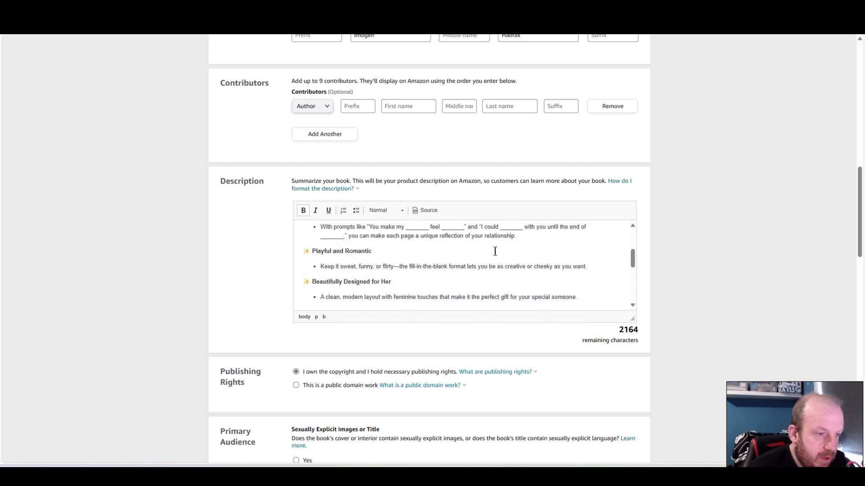
scroll(495, 251, "down", 3)
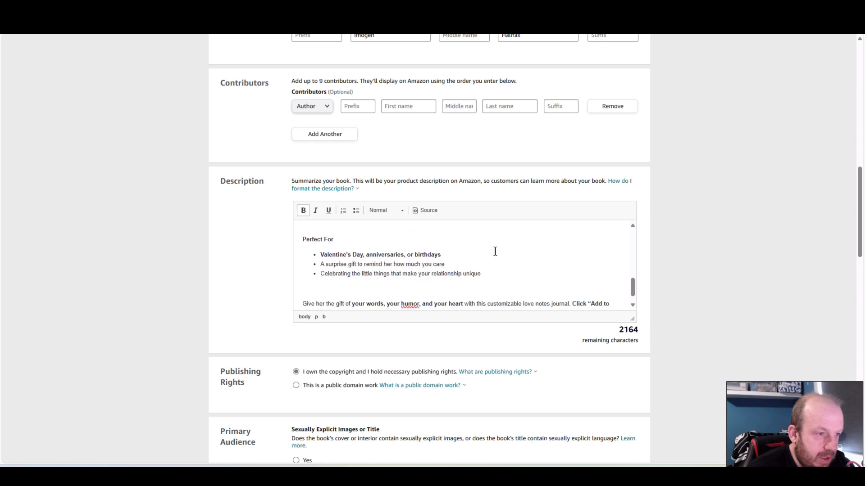
scroll(495, 251, "up", 10)
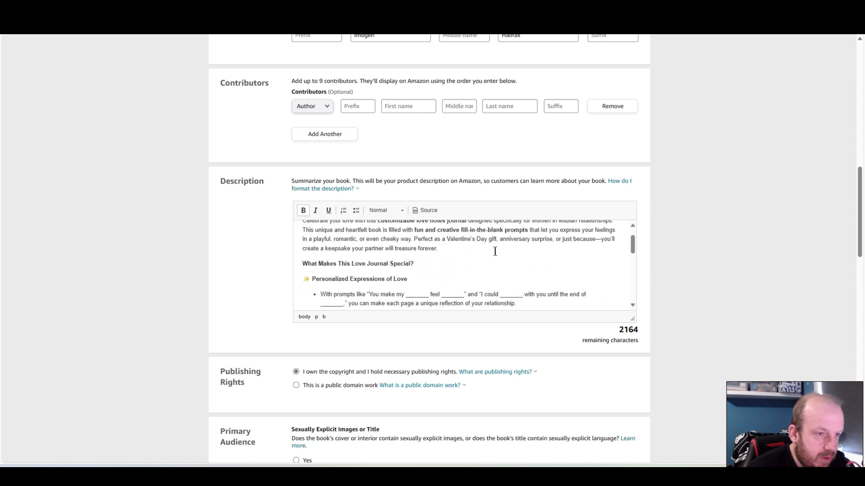
left_click(426, 212)
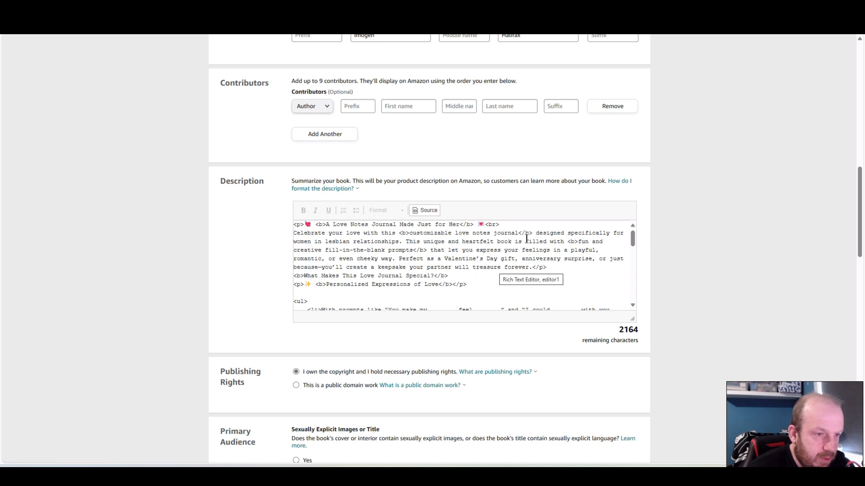
scroll(495, 252, "down", 15)
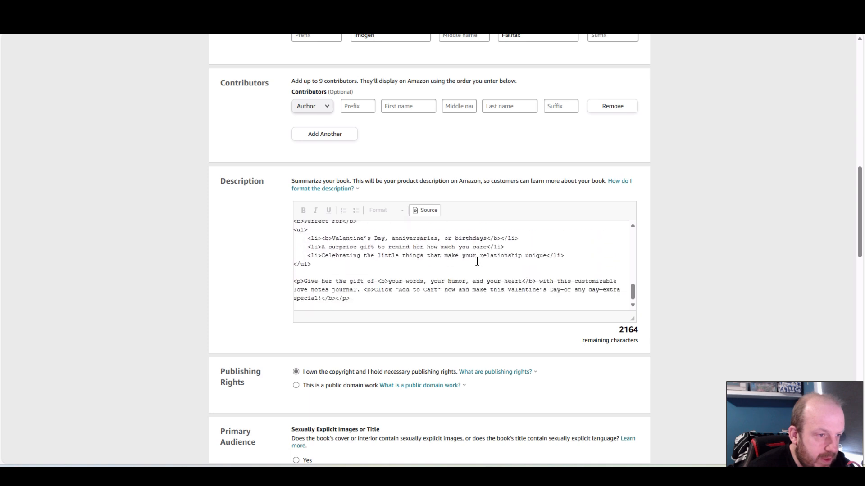
scroll(477, 261, "up", 15)
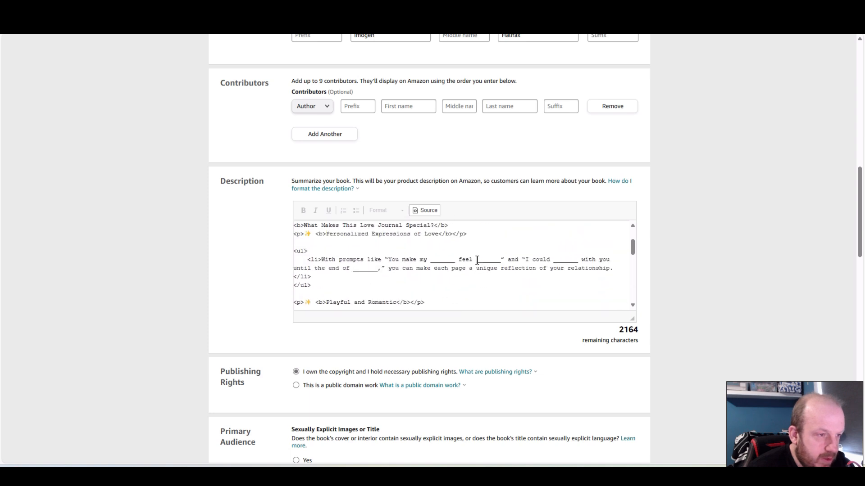
left_click(427, 212)
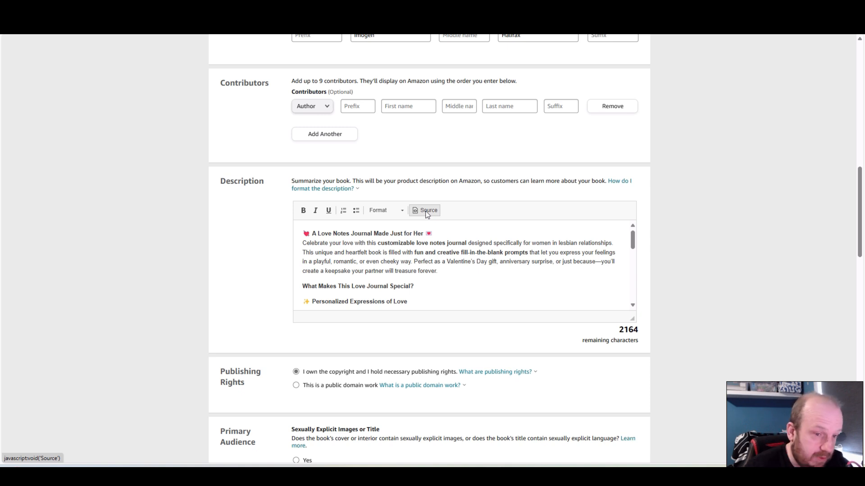
Delete the closing "Click "Add to Cart" now" sentence from the end of the book description
scroll(550, 247, "down", 10)
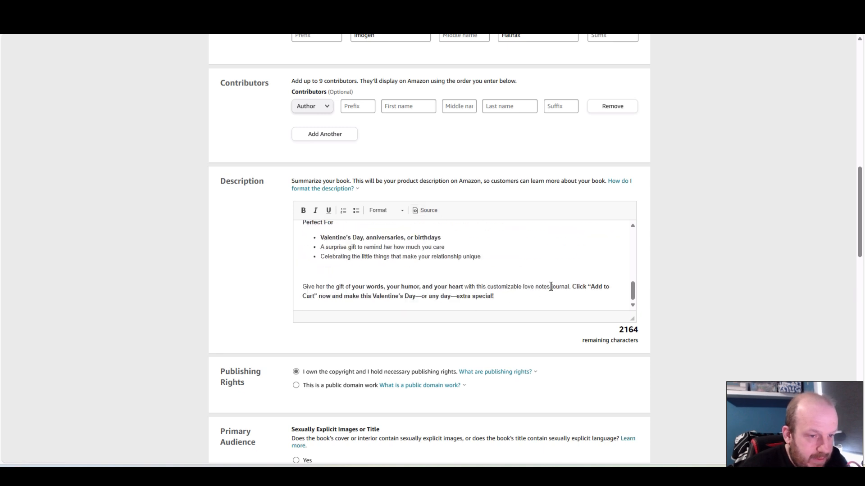
left_click_drag(570, 287, 574, 298)
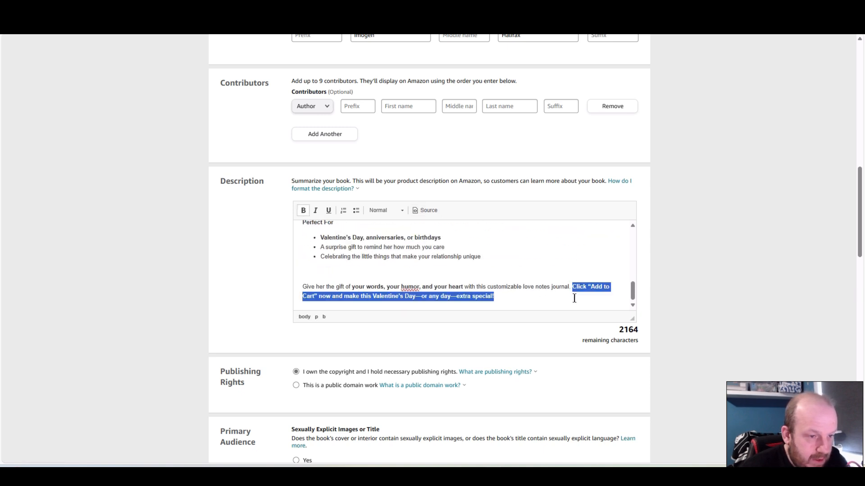
key("BackSpace")
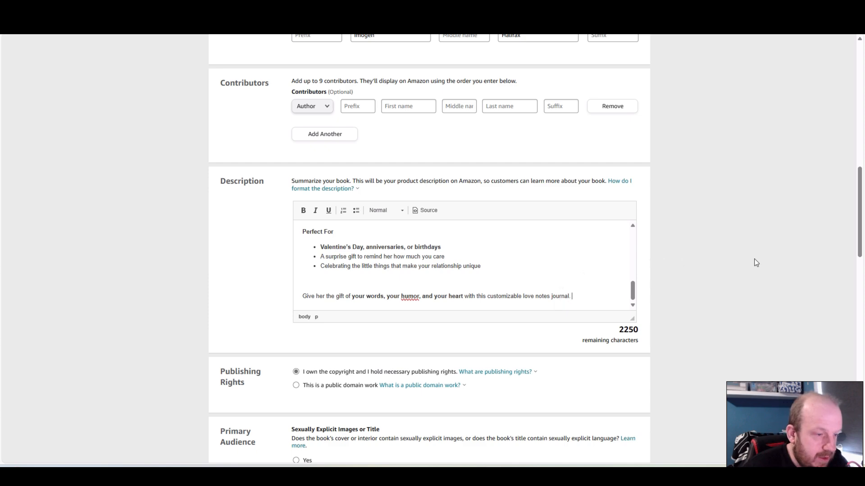
Check the remaining paperback details, then save them and continue to the content stage
scroll(569, 267, "up", 5)
scroll(776, 277, "down", 10)
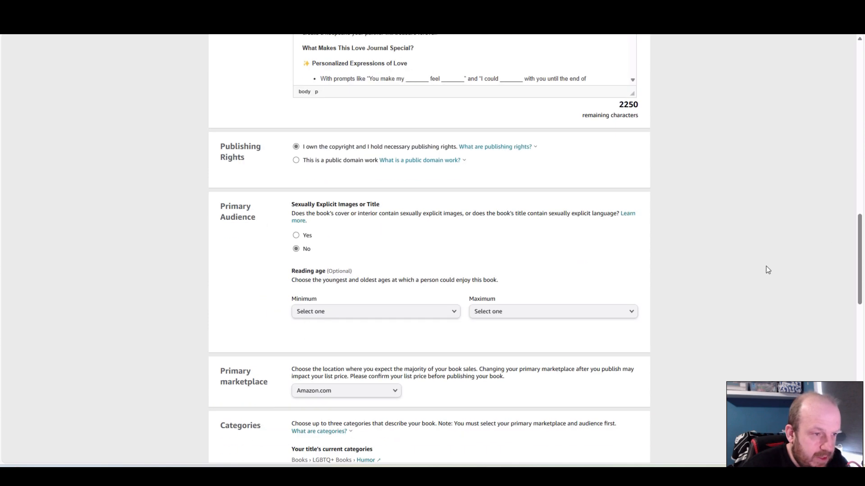
scroll(764, 258, "down", 7)
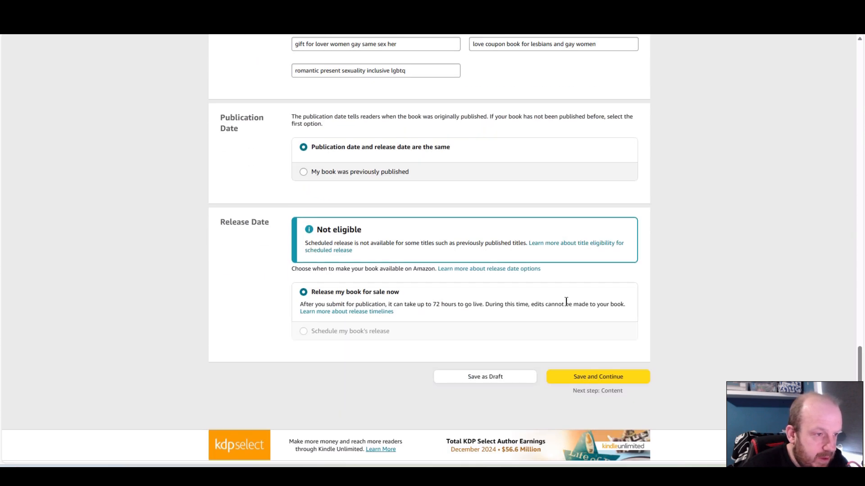
left_click(624, 375)
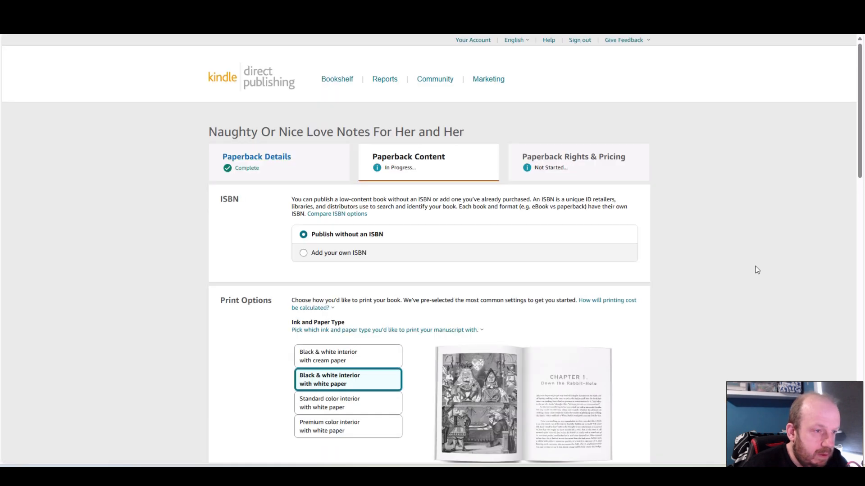
Choose a premium color interior with white paper and set the trim size to 8.5 x 8.5 in
scroll(730, 265, "down", 3)
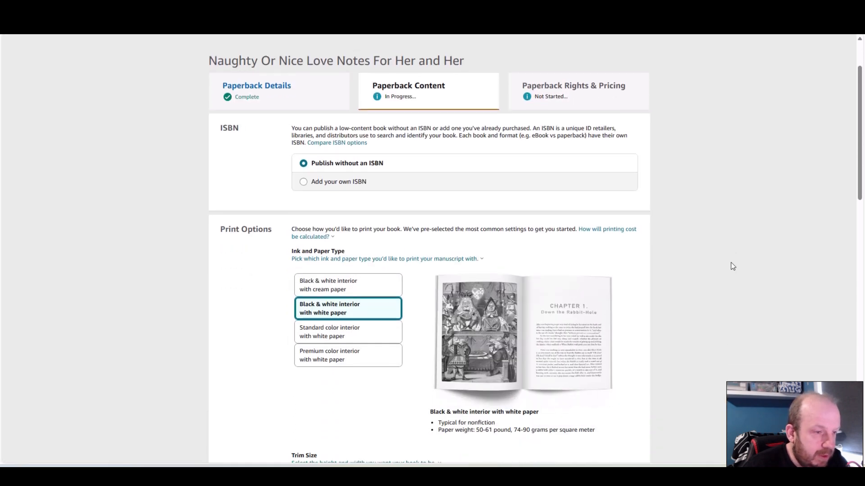
scroll(732, 266, "down", 1)
left_click(350, 251)
scroll(829, 300, "down", 1)
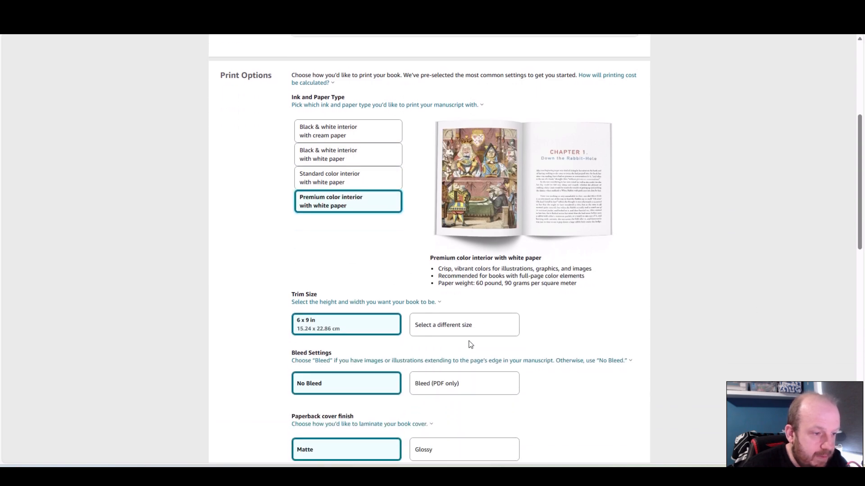
left_click(478, 330)
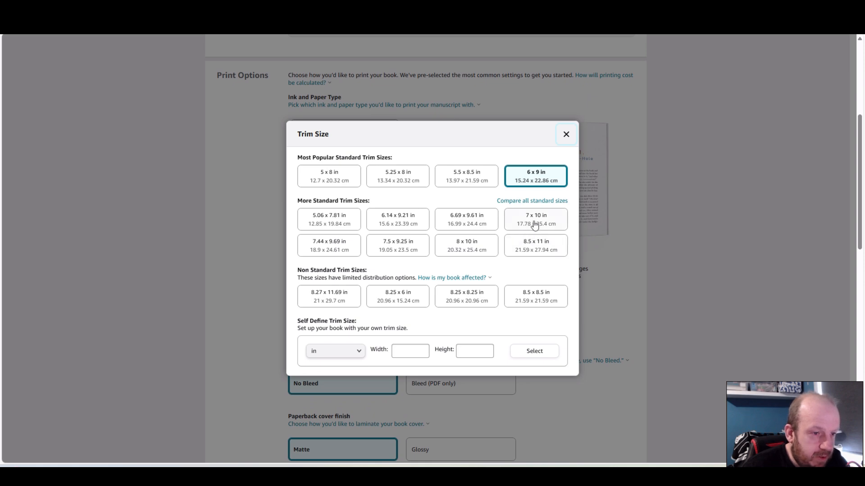
left_click(542, 297)
Set the bleed option to Bleed (PDF only) and the paperback cover finish to Glossy
scroll(608, 291, "down", 3)
left_click(454, 248)
left_click(448, 312)
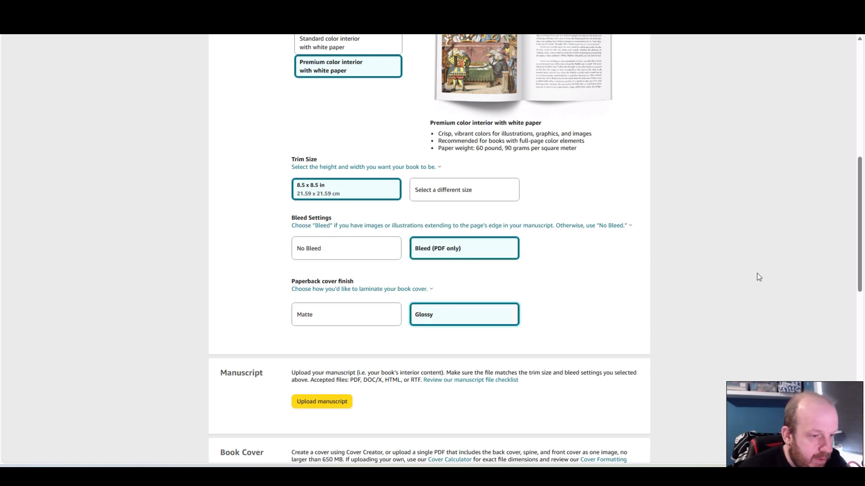
scroll(721, 261, "down", 3)
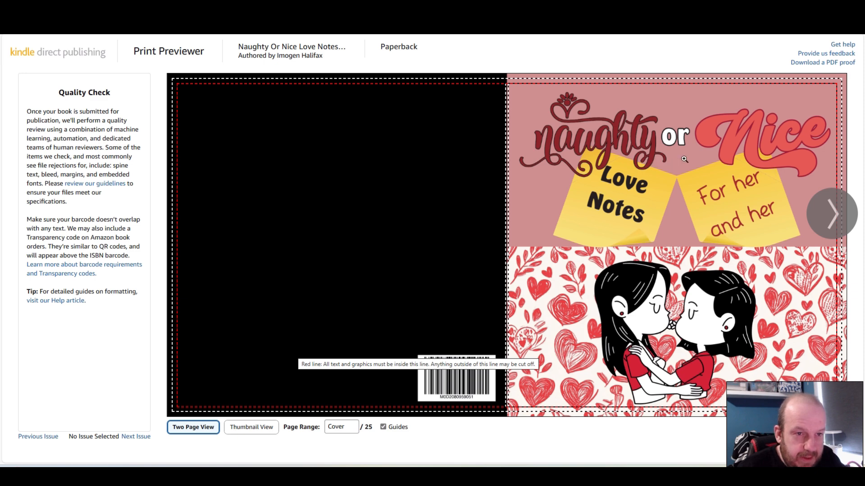
Examine the book in the print preview from the cover through the spread of pages 4-5
left_click(833, 214)
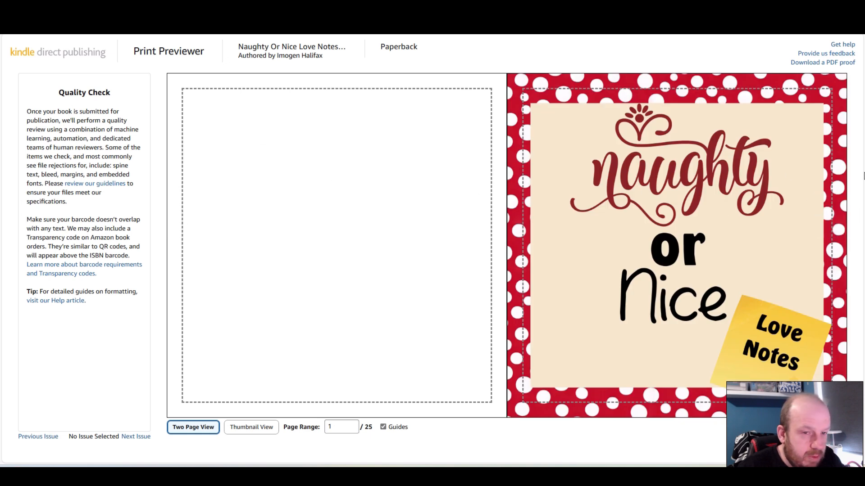
left_click(823, 212)
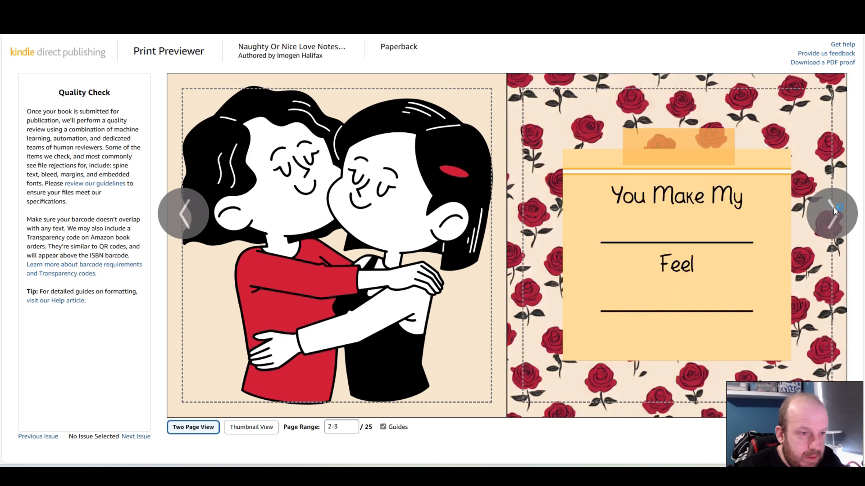
left_click(832, 212)
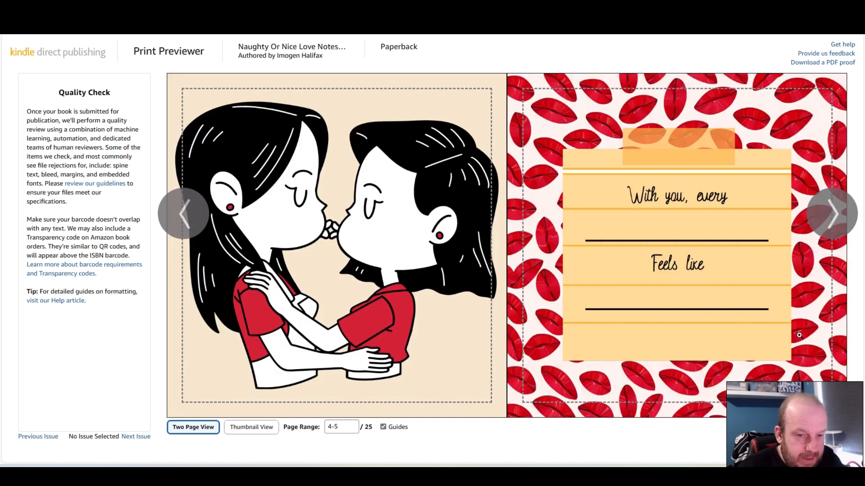
Show all the book's spreads as thumbnails, open the PDF proof, and look through it to the last page
left_click(260, 430)
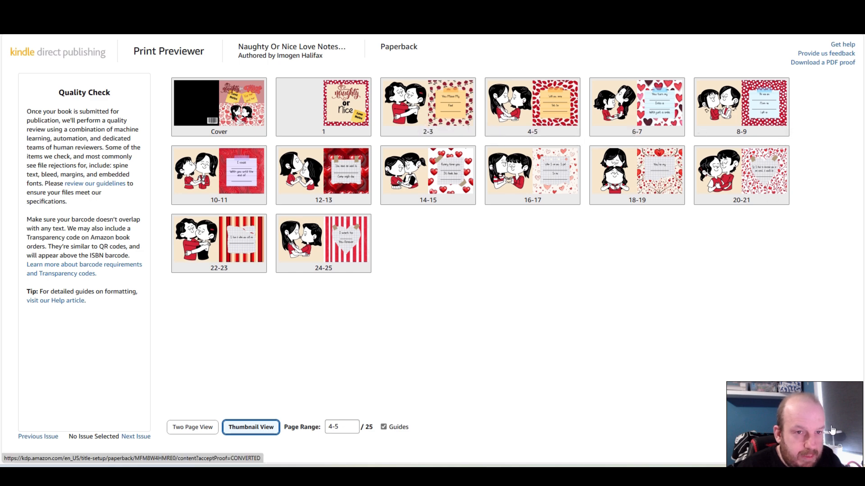
left_click(822, 62)
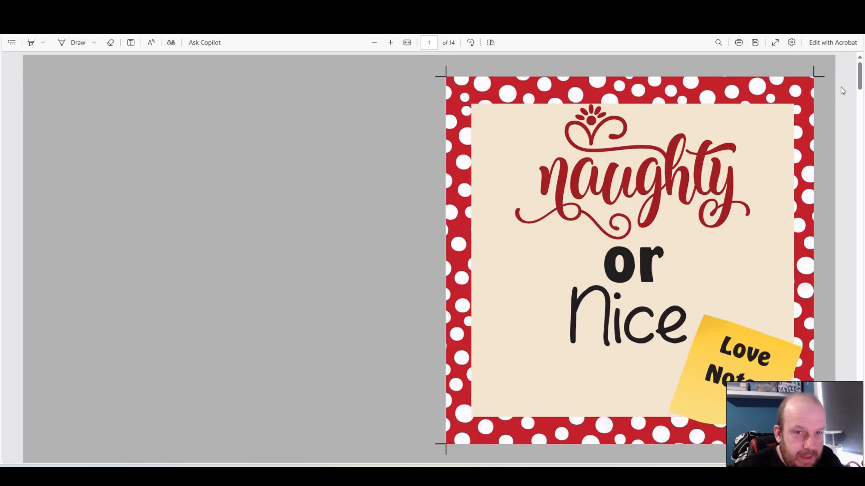
left_click_drag(860, 79, 850, 446)
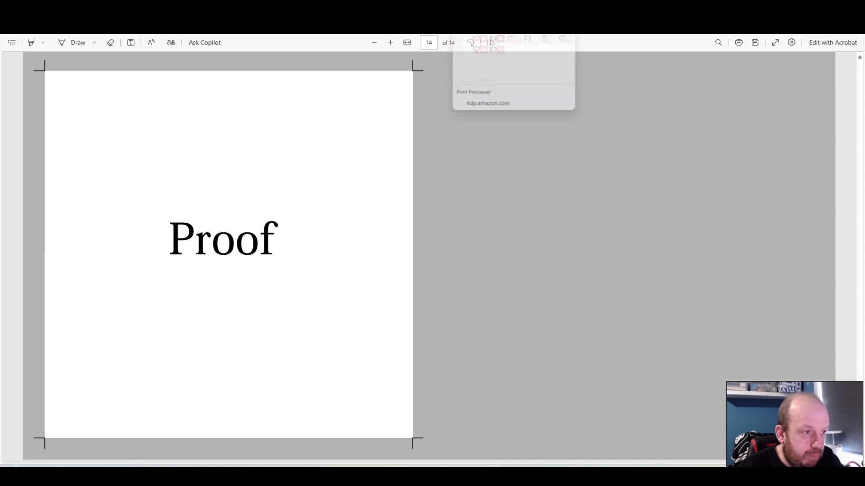
Return to the print previewer, approve the book, and save the paperback content to continue to rights and pricing
left_click(496, 9)
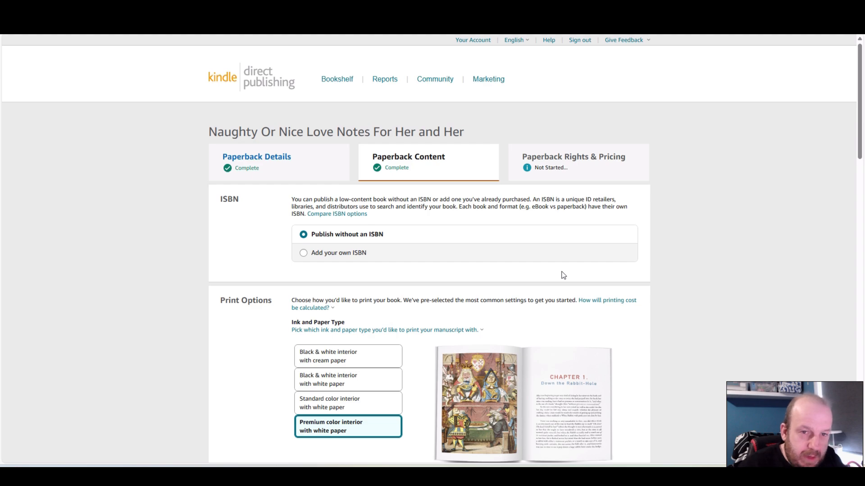
left_click_drag(858, 95, 859, 430)
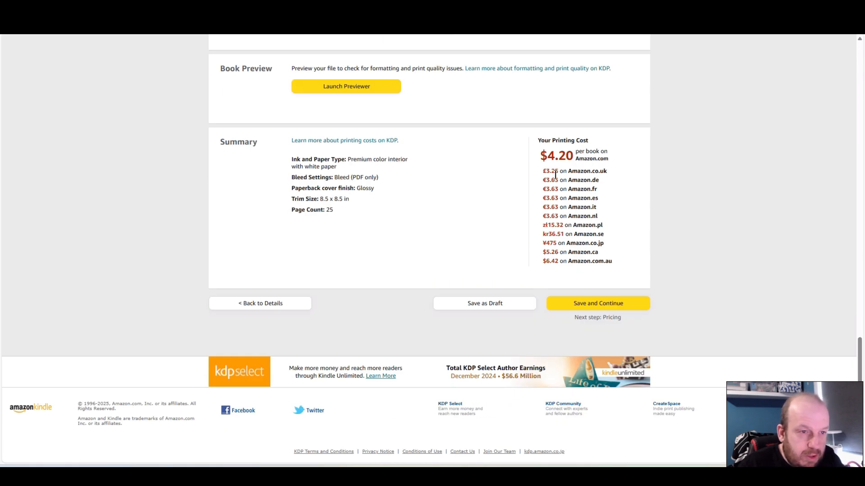
left_click(591, 304)
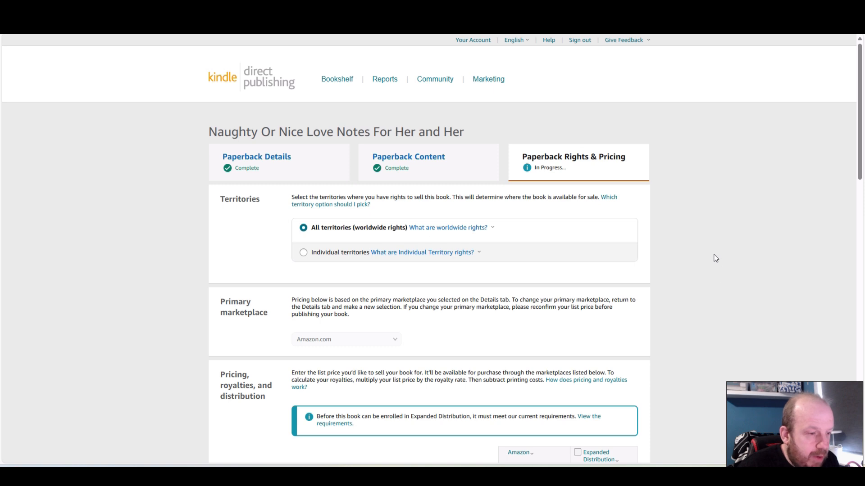
Set the Amazon.com list price to 9.99 USD
scroll(710, 243, "down", 2)
scroll(710, 242, "down", 2)
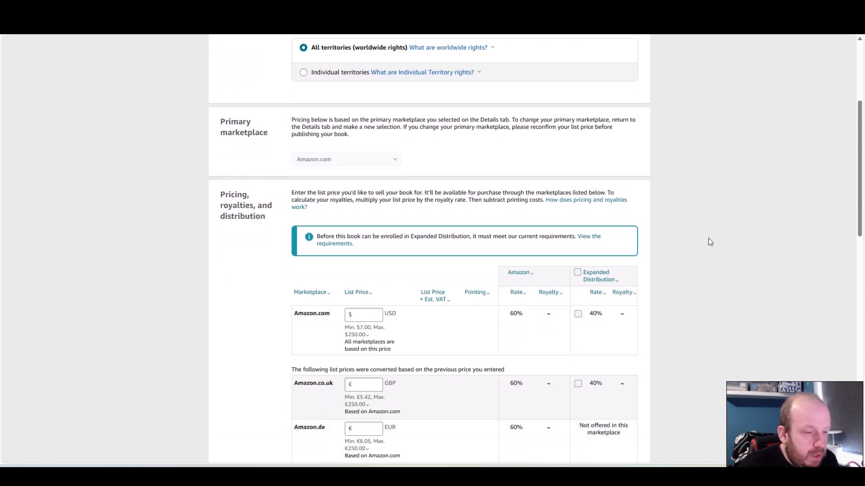
scroll(710, 243, "down", 1)
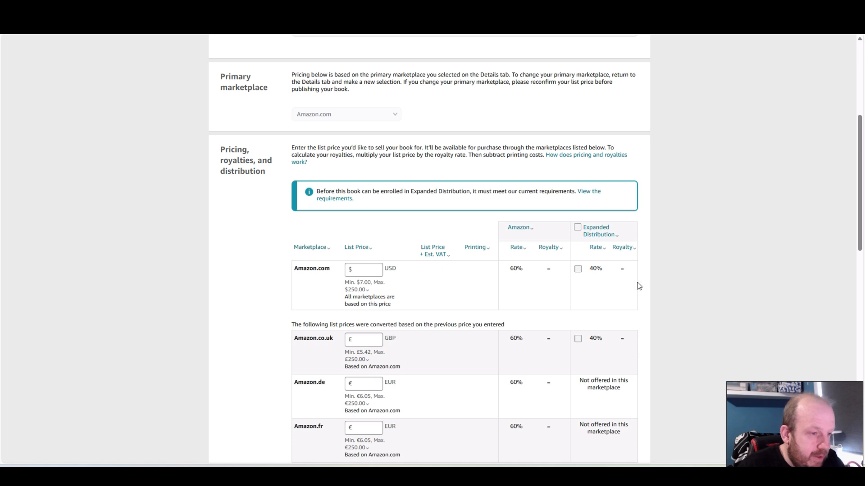
left_click(368, 270)
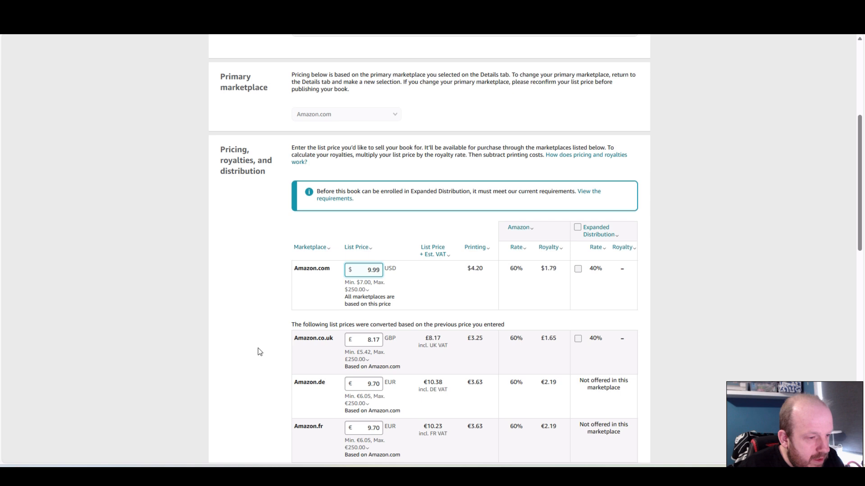
Set the Amazon.co.uk list price to 8.99 GBP
scroll(260, 351, "down", 1)
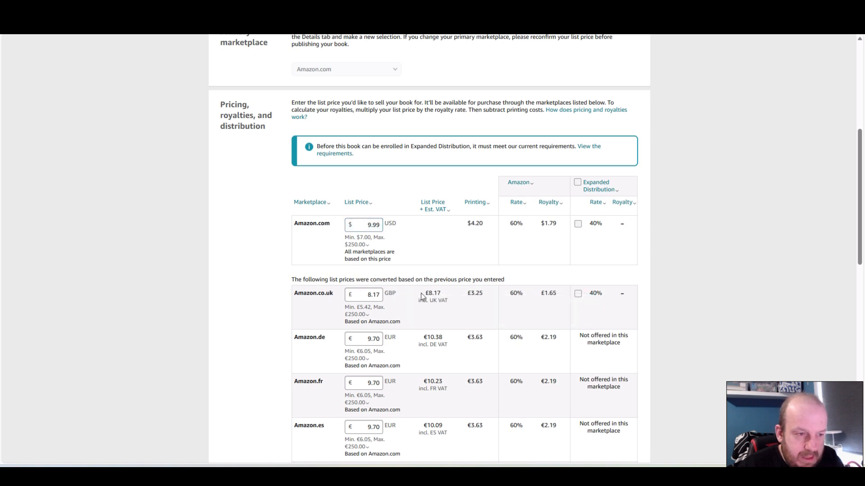
mouse_move(369, 305)
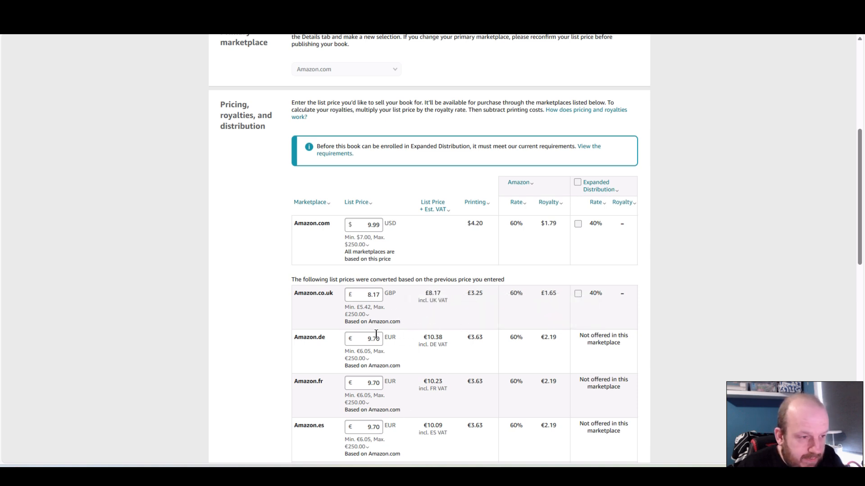
left_click_drag(367, 297, 405, 293)
type("8")
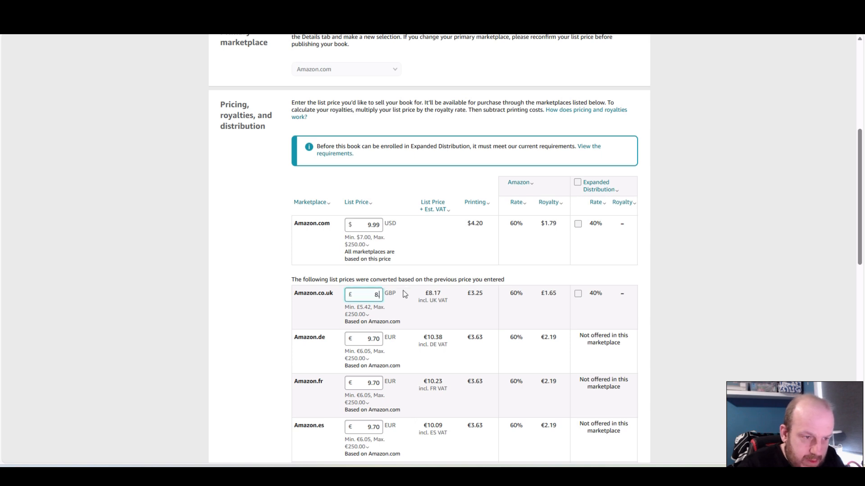
type(".99")
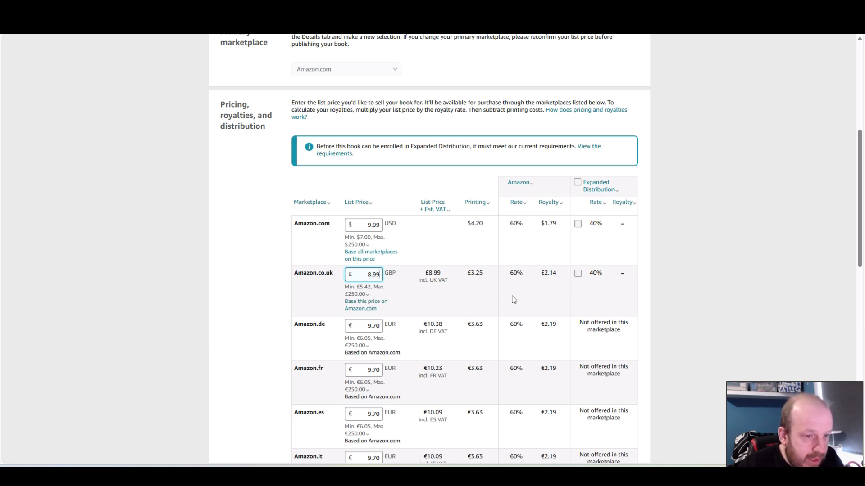
left_click(386, 237)
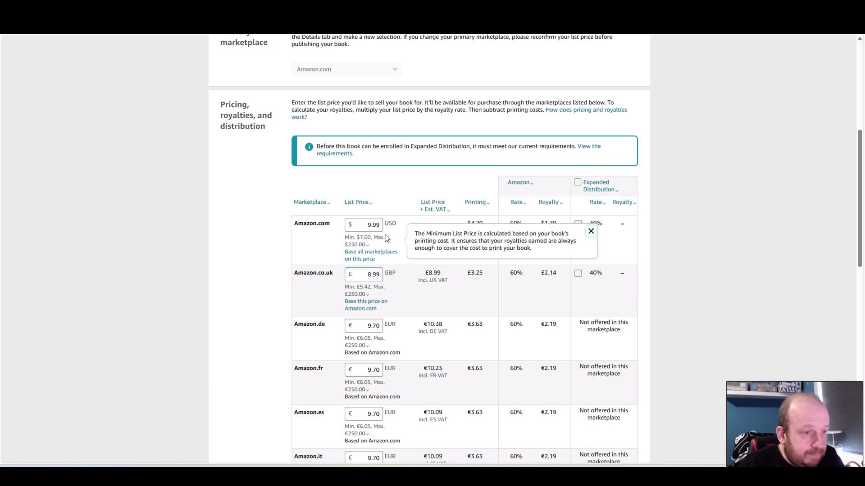
left_click(384, 226)
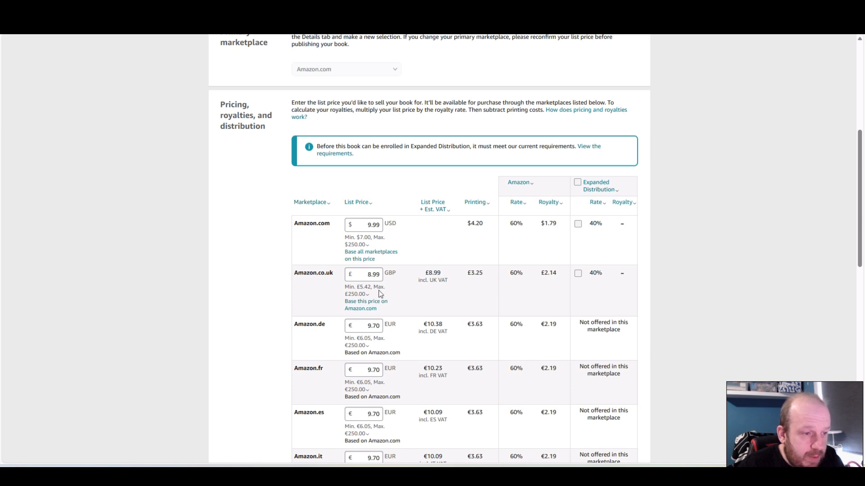
Lower the Amazon.co.uk list price to 7.99 GBP
left_click_drag(365, 276, 479, 269)
type("70")
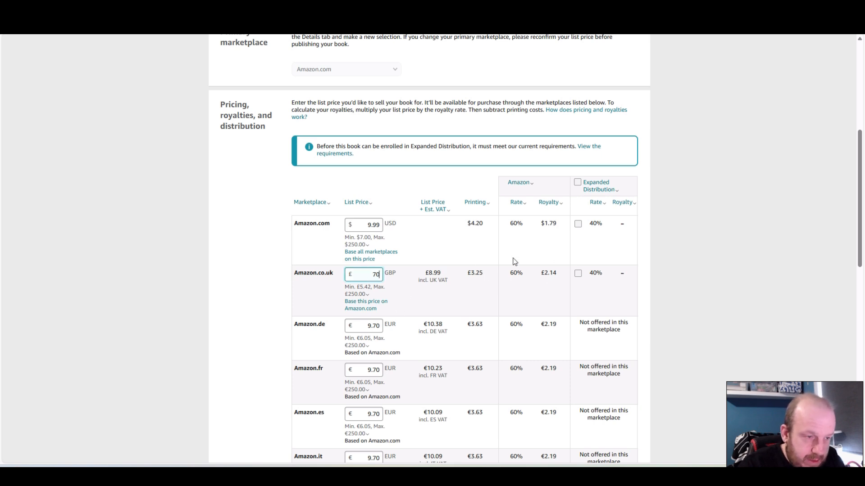
key("BackSpace")
type(".99")
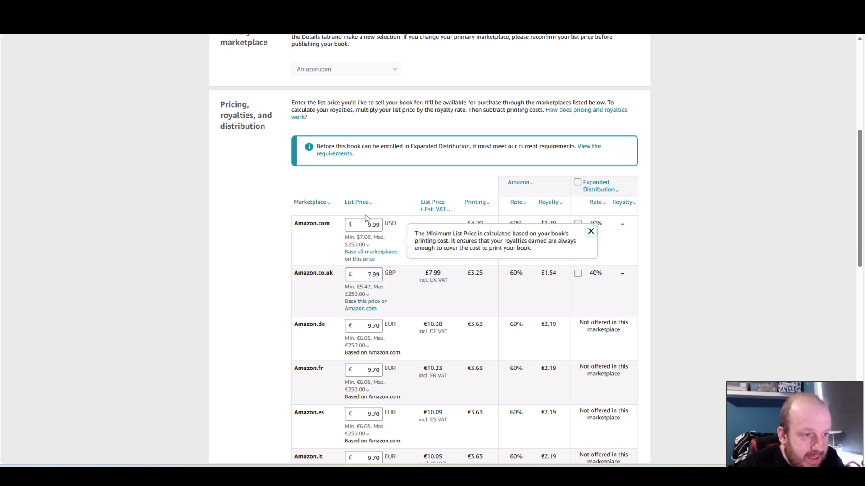
Set the list prices to 8.99 USD for Amazon.com and 6.99 GBP for Amazon.co.uk
left_click_drag(366, 225, 399, 223)
type("8.99")
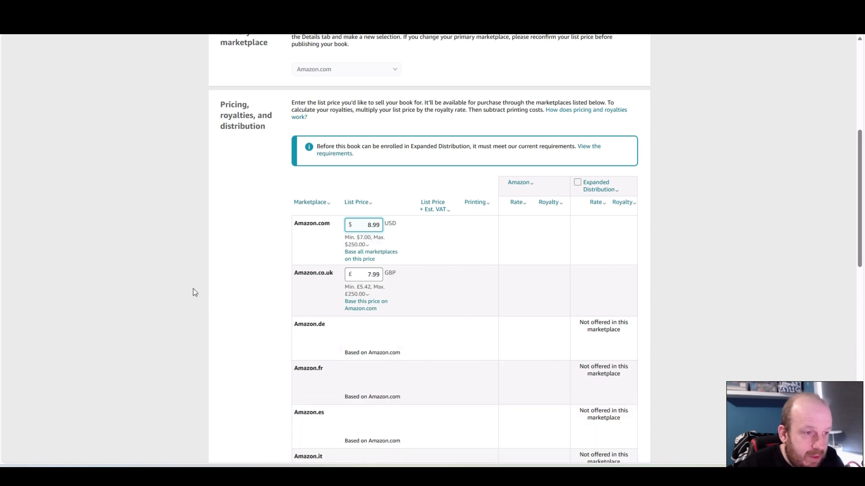
double_click(366, 274)
type("6.99")
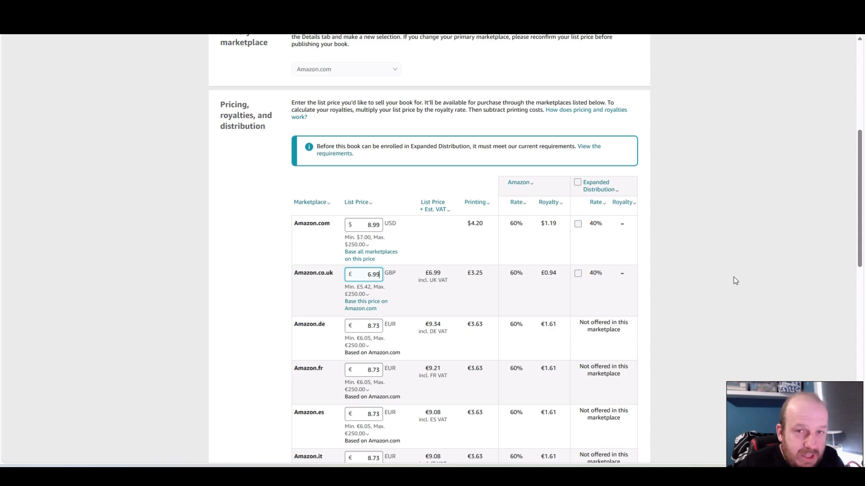
Submit the paperback book for publication
scroll(734, 277, "down", 10)
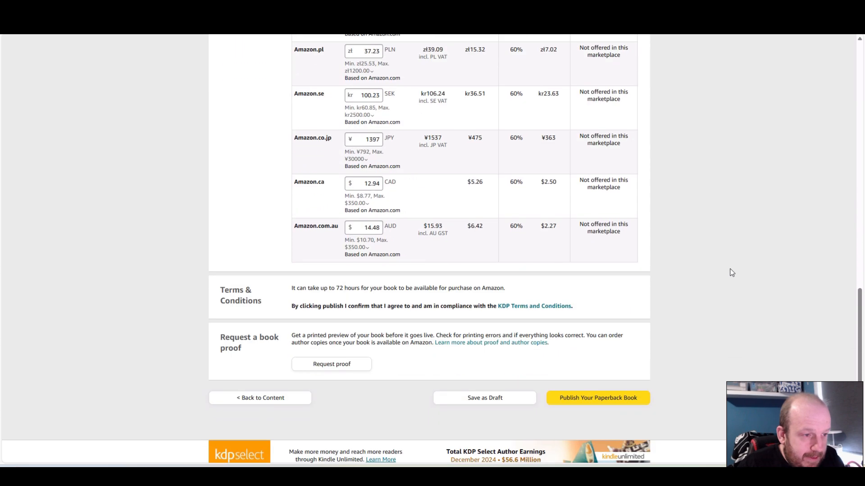
left_click(584, 399)
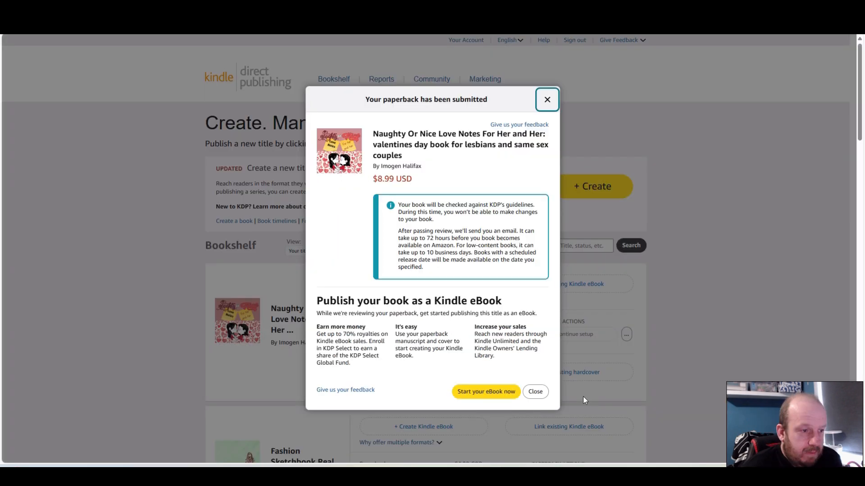